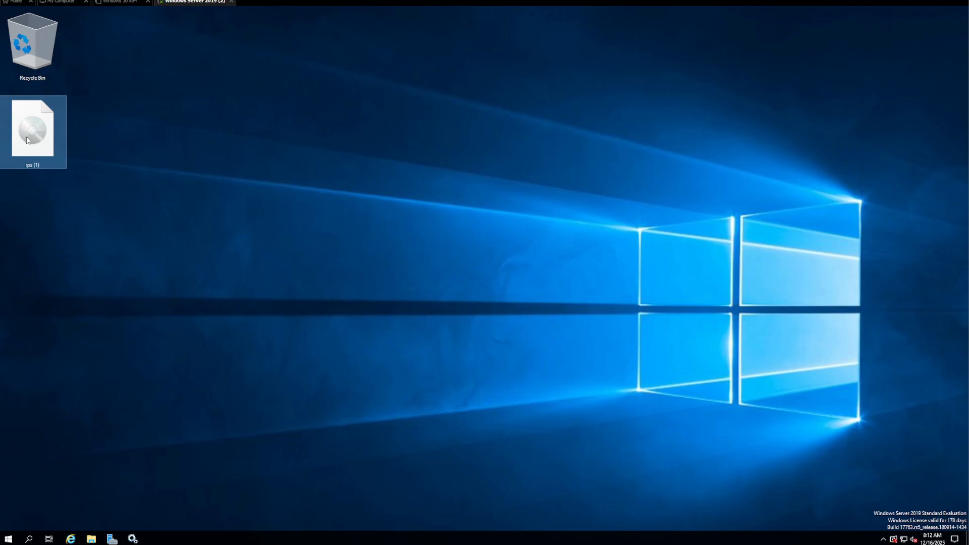
# Mount the Desktop's rps (1) disc image as DVD Drive (E:) RightFax
pyautogui.click(90, 539)
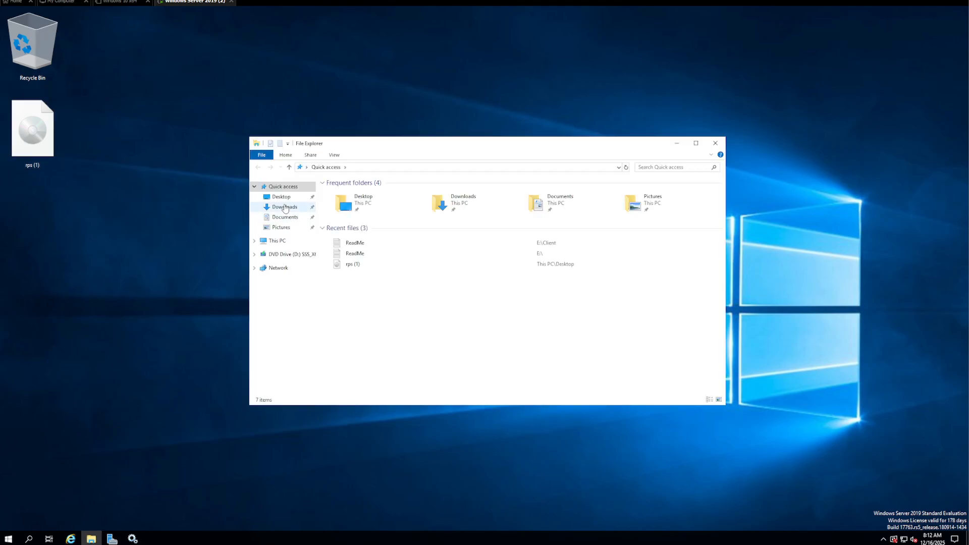
pyautogui.click(281, 197)
pyautogui.click(338, 192)
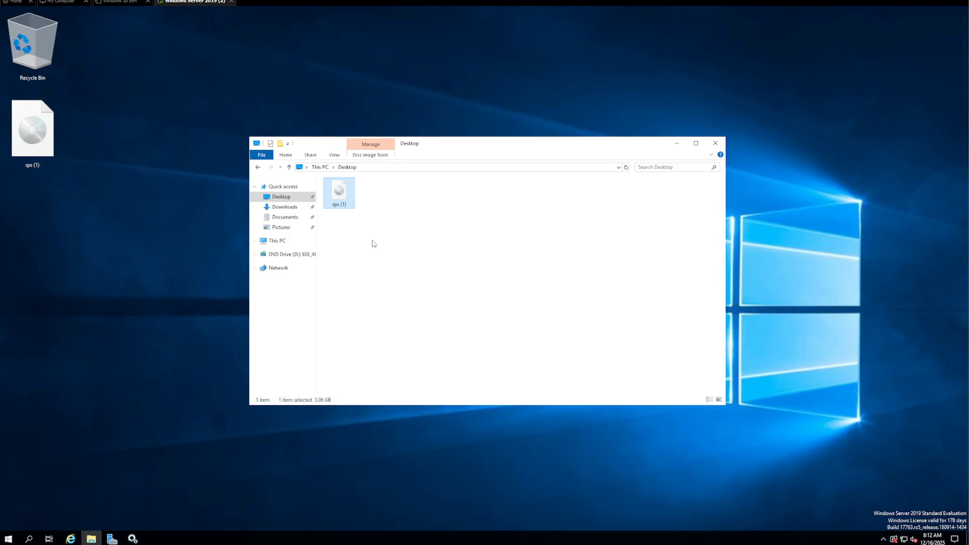
pyautogui.rightClick(348, 198)
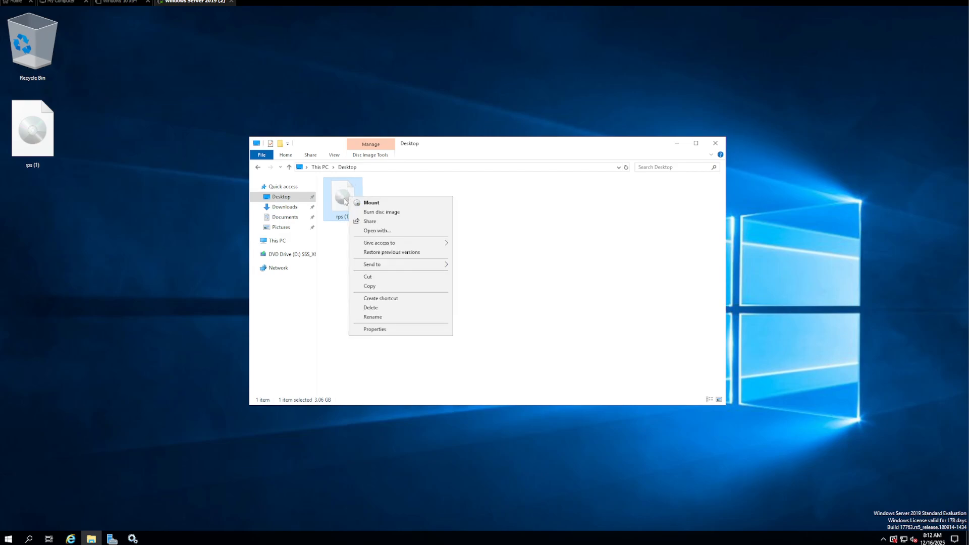
pyautogui.click(371, 203)
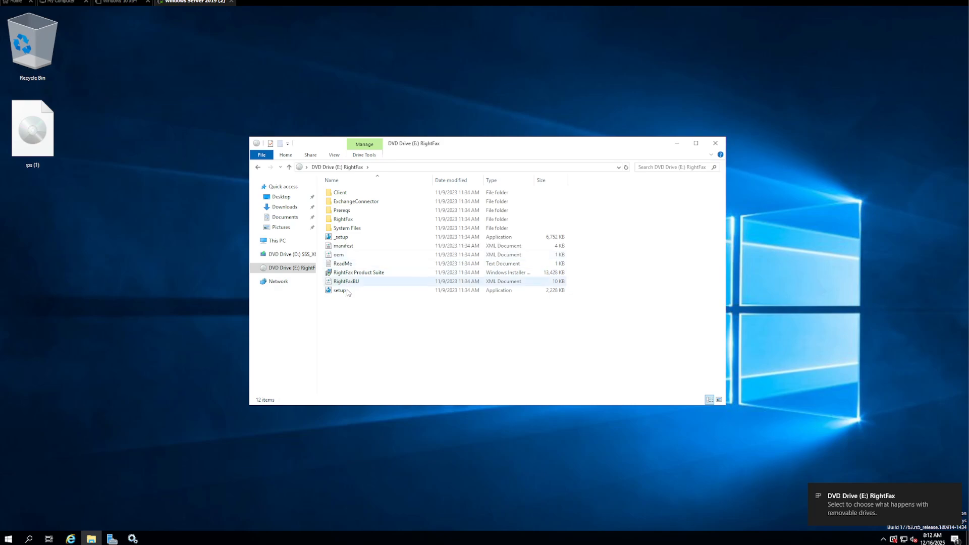
# Look through the RightFax drive, then run setup as administrator to get the .NET Framework 4.8 prompt
pyautogui.moveTo(399, 330); pyautogui.dragTo(365, 181)
pyautogui.click(379, 262)
pyautogui.doubleClick(355, 194)
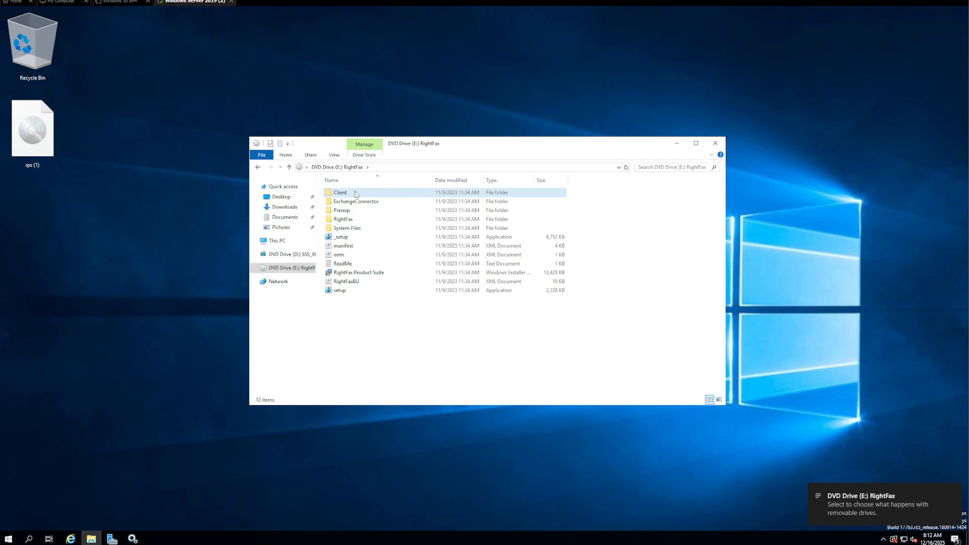
pyautogui.click(258, 167)
pyautogui.click(395, 321)
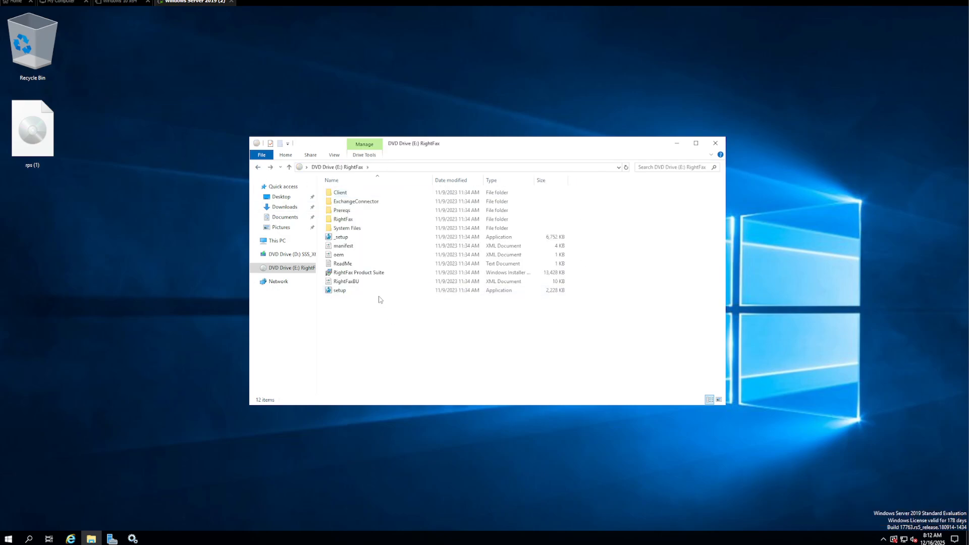
pyautogui.click(382, 293)
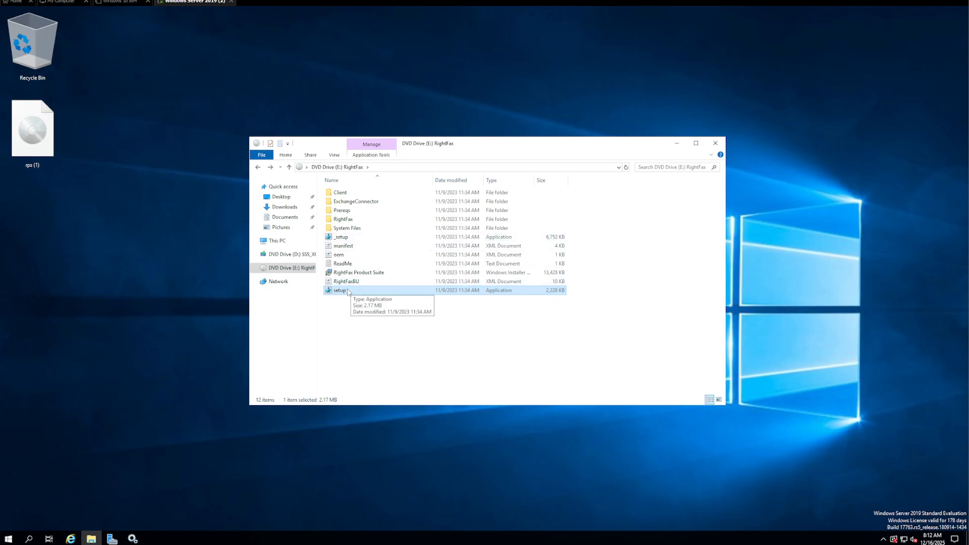
pyautogui.rightClick(347, 291)
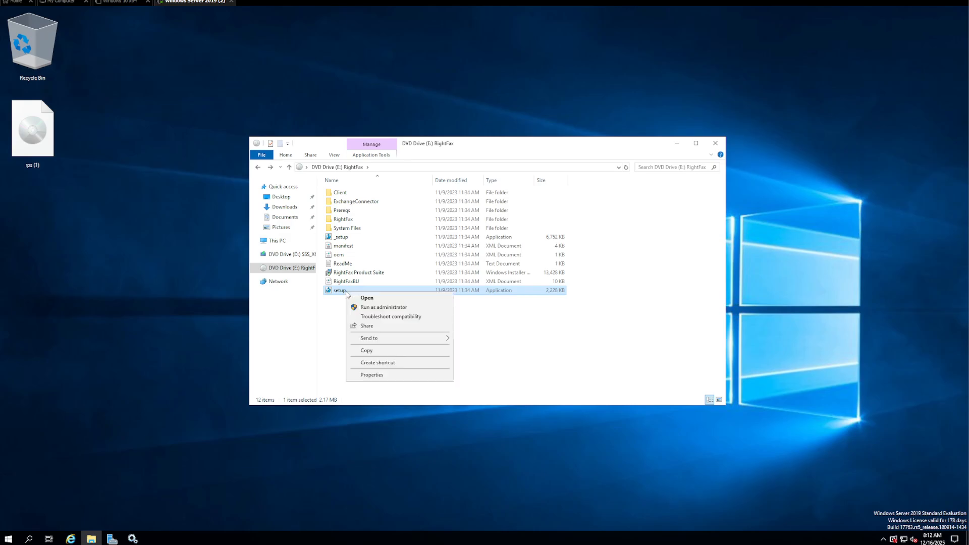
pyautogui.click(371, 308)
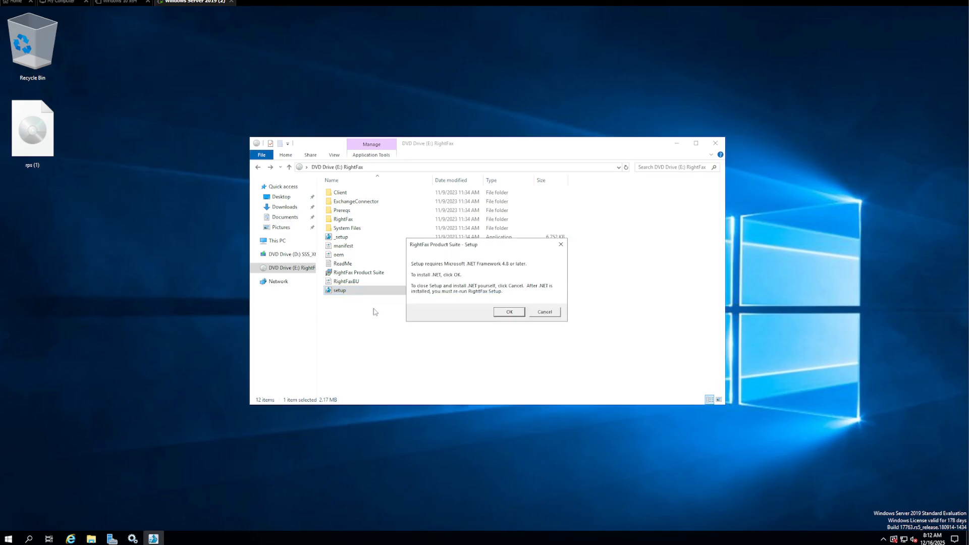
# Move the setup prompt aside and agree to install .NET Framework 4.8
pyautogui.moveTo(482, 251); pyautogui.dragTo(409, 315)
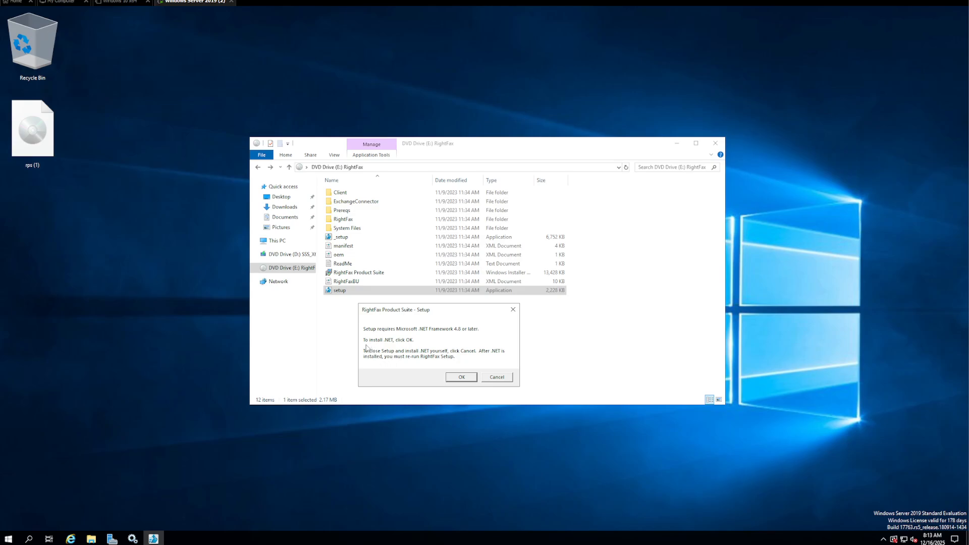
pyautogui.click(453, 381)
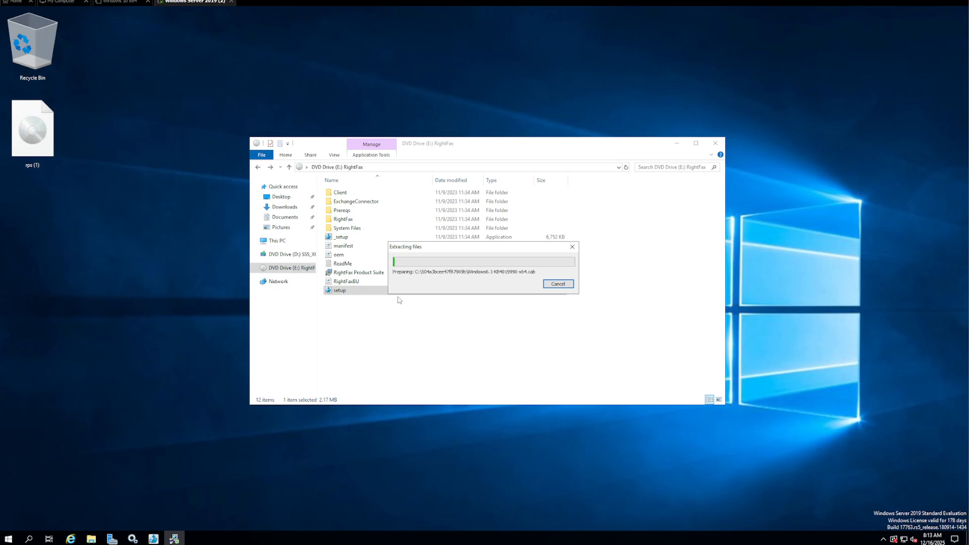
# Check the Print Spooler service in Services, then switch to Server Manager's Dashboard
pyautogui.click(133, 538)
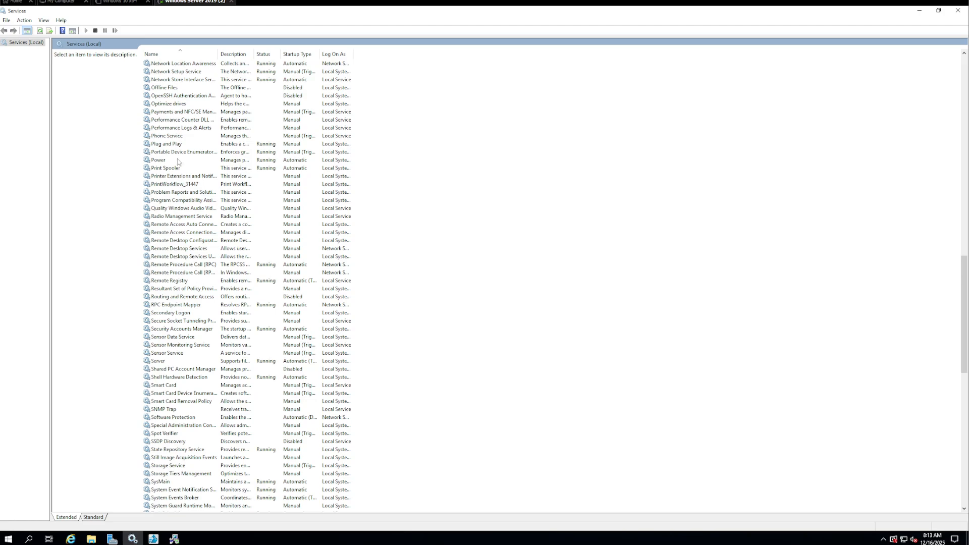
pyautogui.click(178, 169)
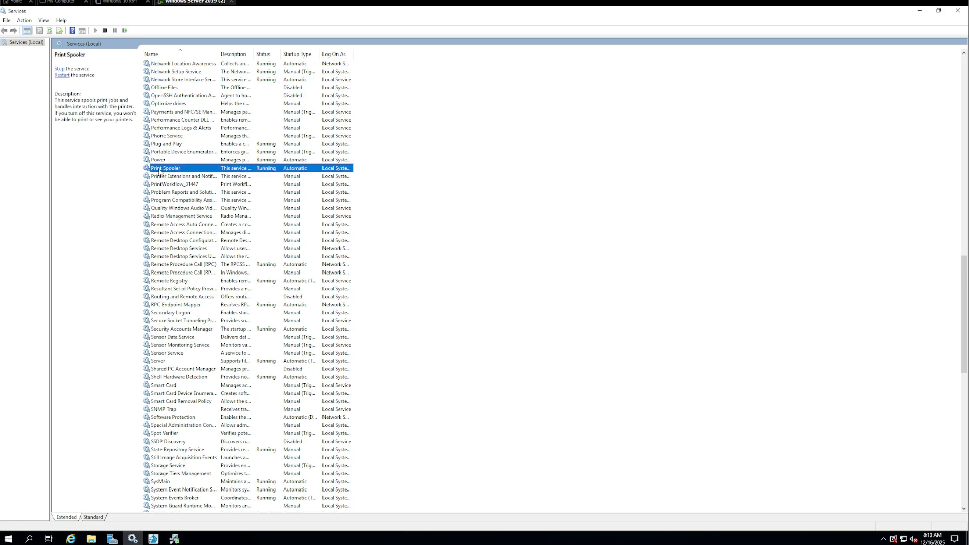
pyautogui.click(919, 12)
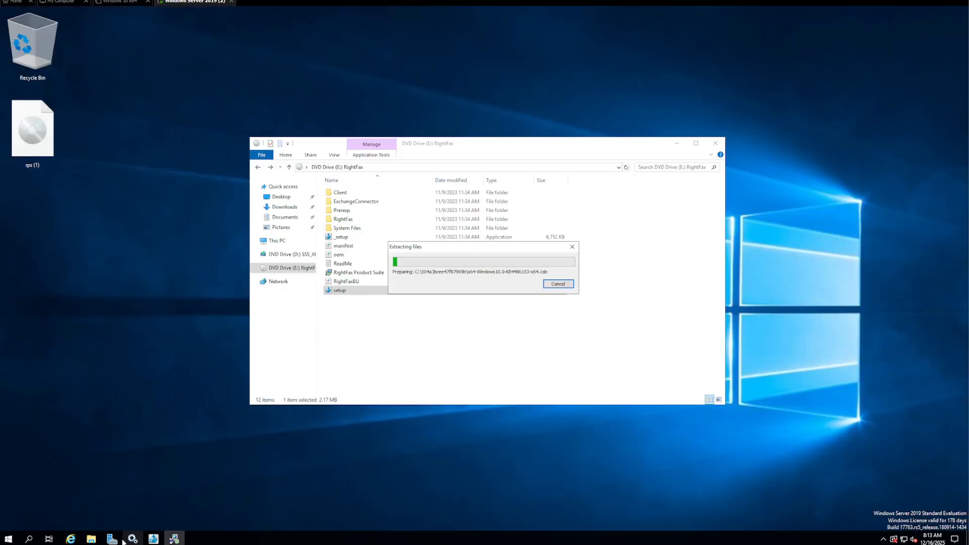
pyautogui.click(112, 538)
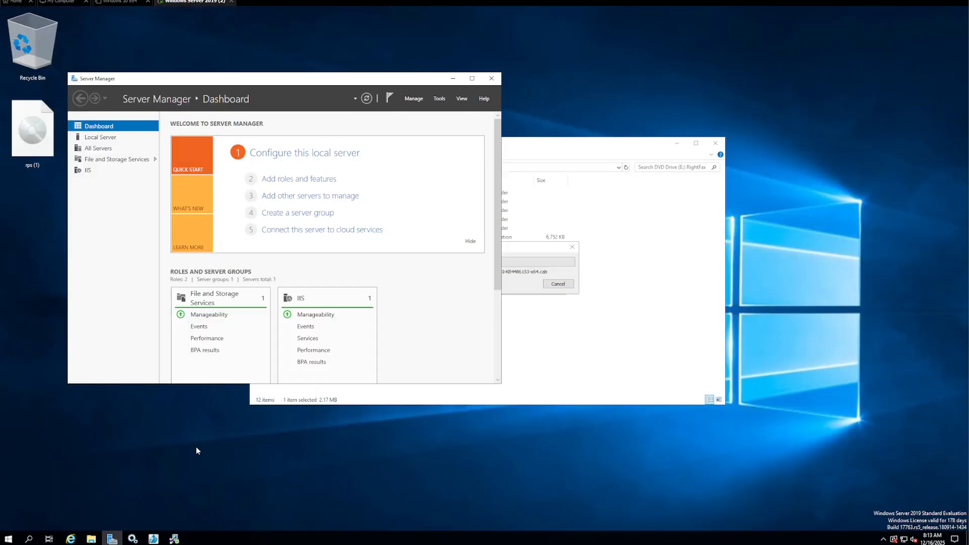
# View Server Manager's IIS servers page, then minimize Server Manager
pyautogui.click(87, 171)
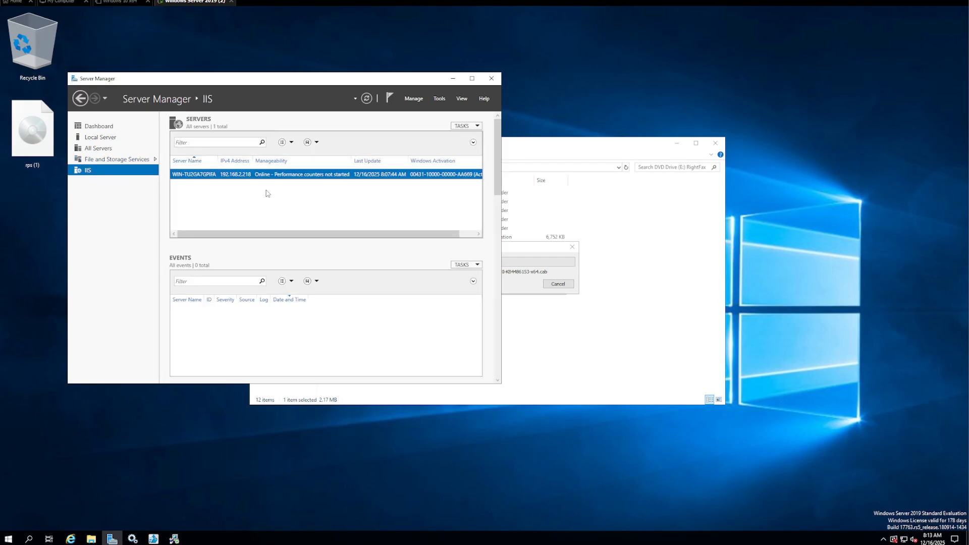
pyautogui.click(452, 79)
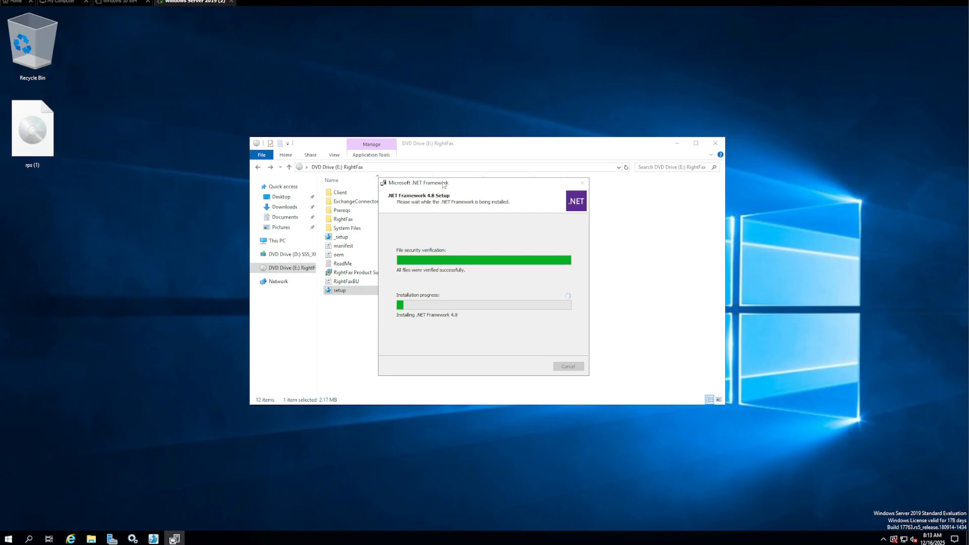
# Browse the RightFax and Prereqs folders, return to the drive root, and bring up the .NET progress
pyautogui.moveTo(439, 146); pyautogui.dragTo(577, 78)
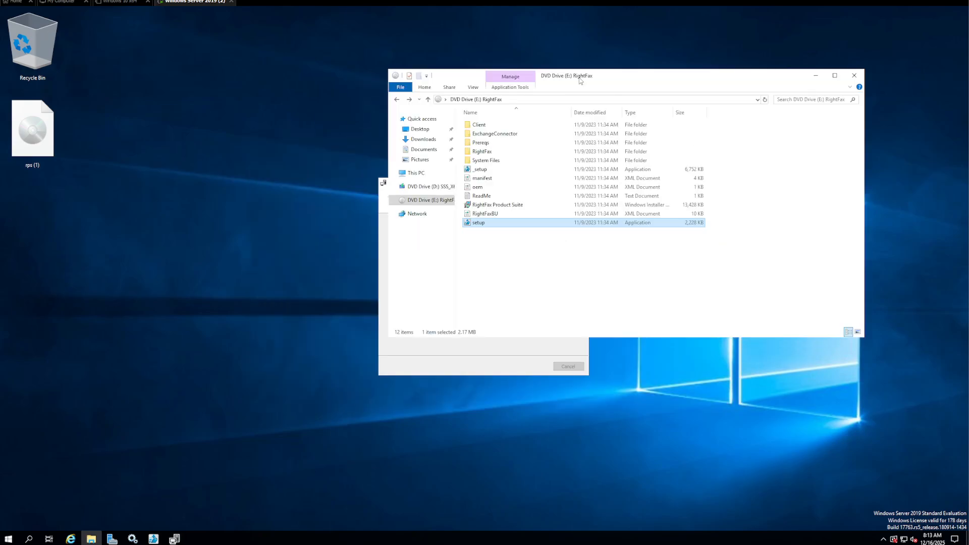
pyautogui.doubleClick(482, 151)
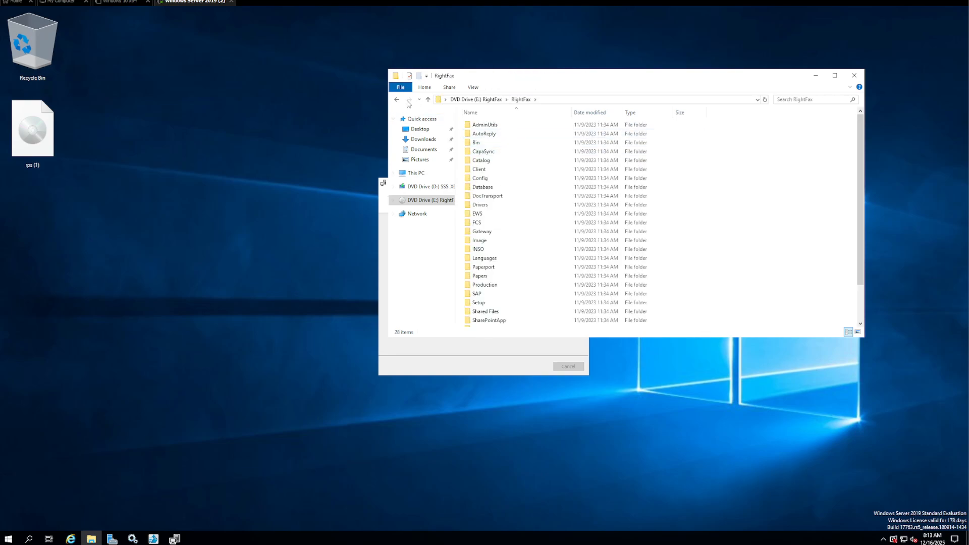
pyautogui.click(397, 100)
pyautogui.doubleClick(484, 142)
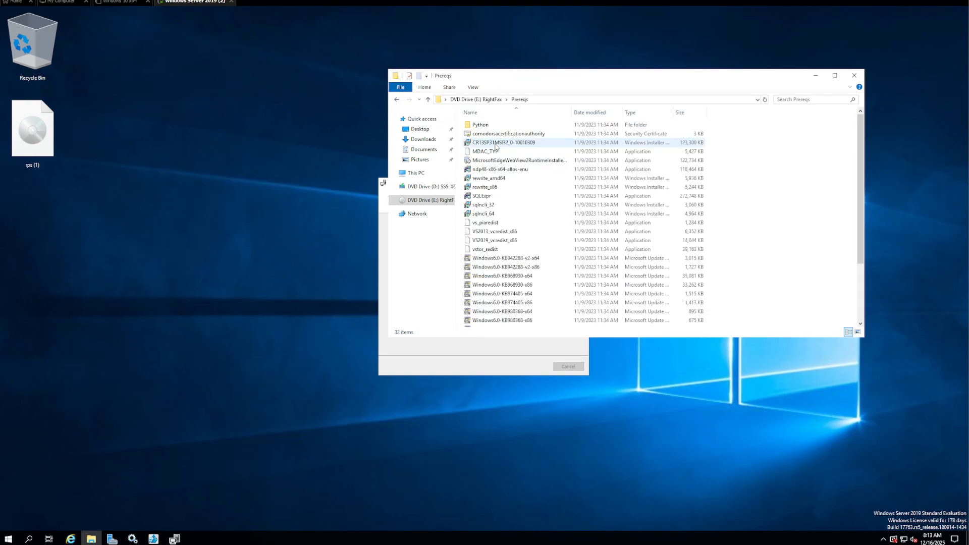
pyautogui.scroll(-3, 539, 232)
pyautogui.scroll(3, 539, 232)
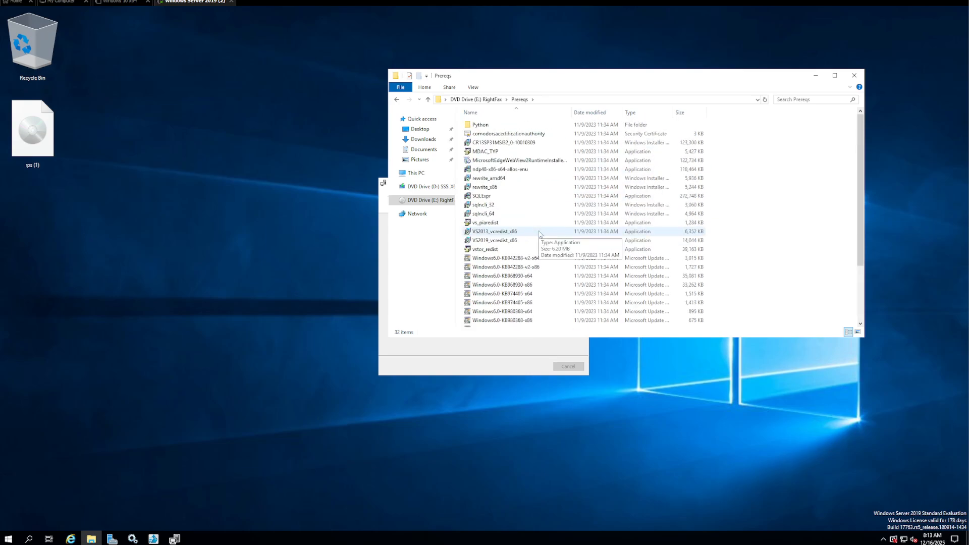
pyautogui.hotkey('alt', 'Left')
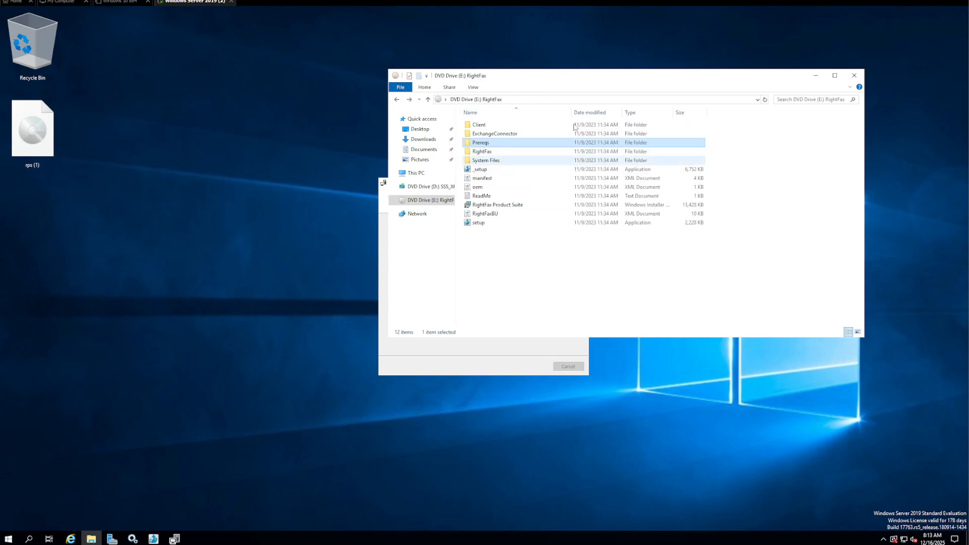
pyautogui.moveTo(579, 81); pyautogui.dragTo(426, 61)
pyautogui.click(467, 333)
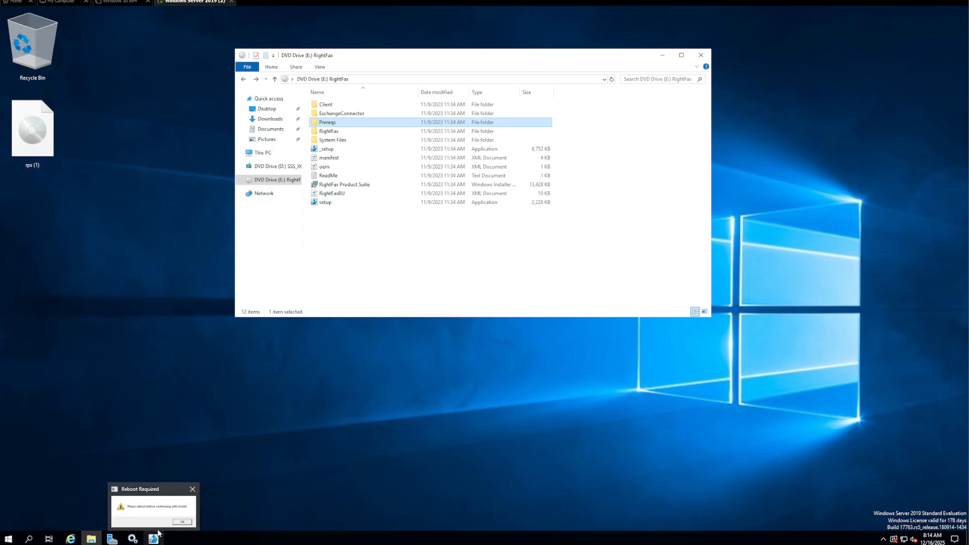
# Acknowledge the Reboot Required notice and restart the server from the Start menu
pyautogui.click(158, 518)
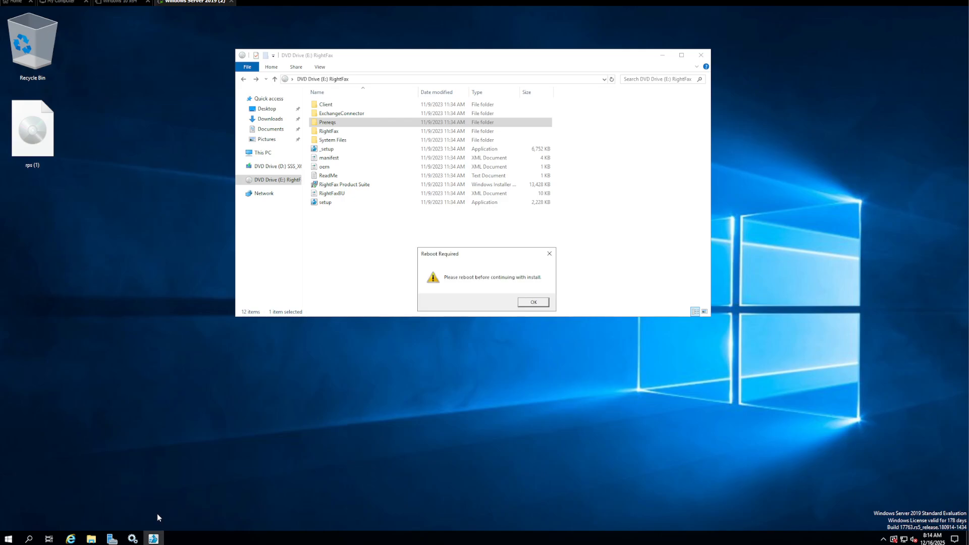
pyautogui.click(534, 302)
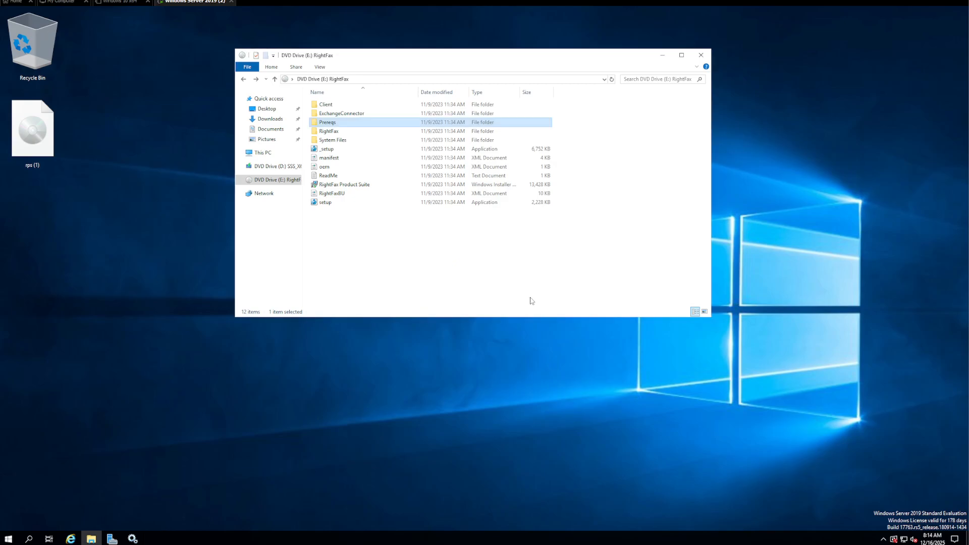
pyautogui.click(585, 121)
pyautogui.click(8, 538)
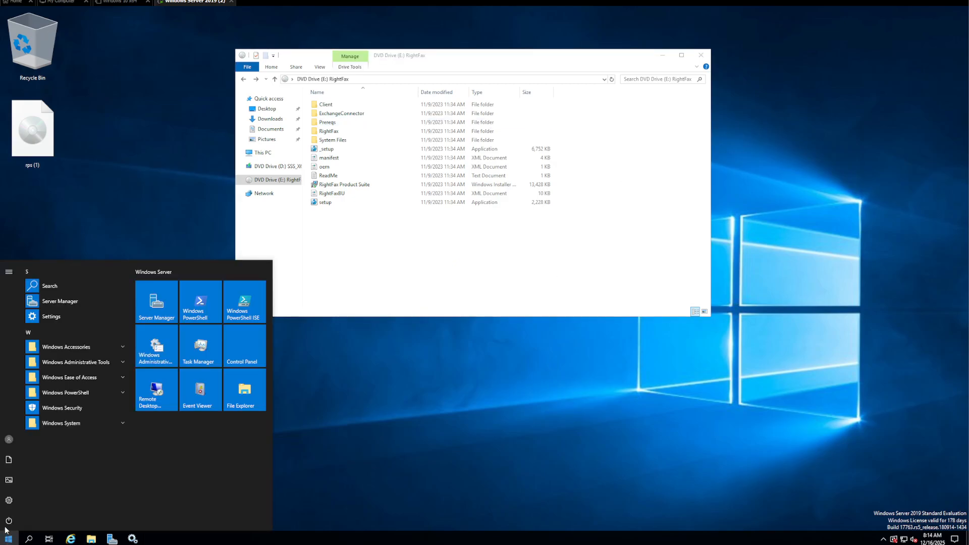
pyautogui.click(9, 520)
pyautogui.click(19, 498)
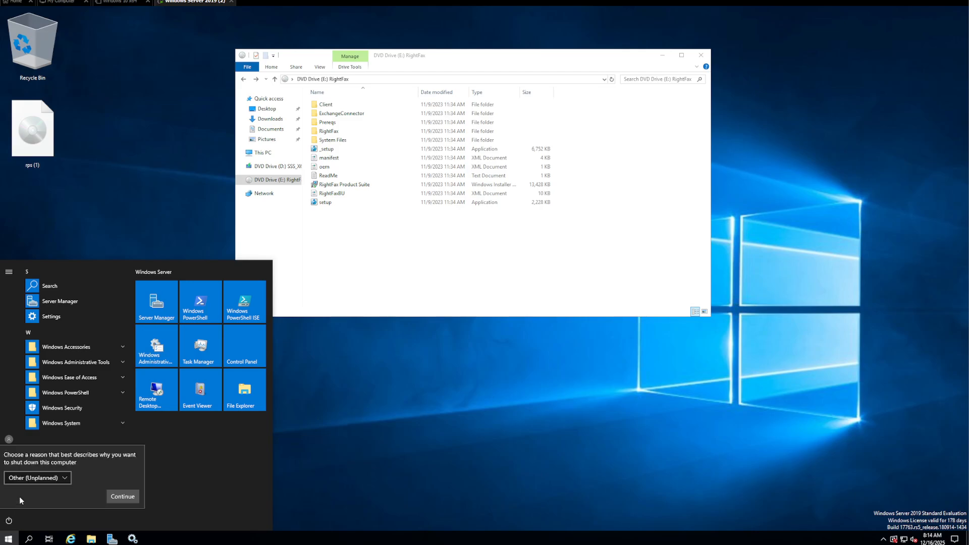
pyautogui.click(123, 496)
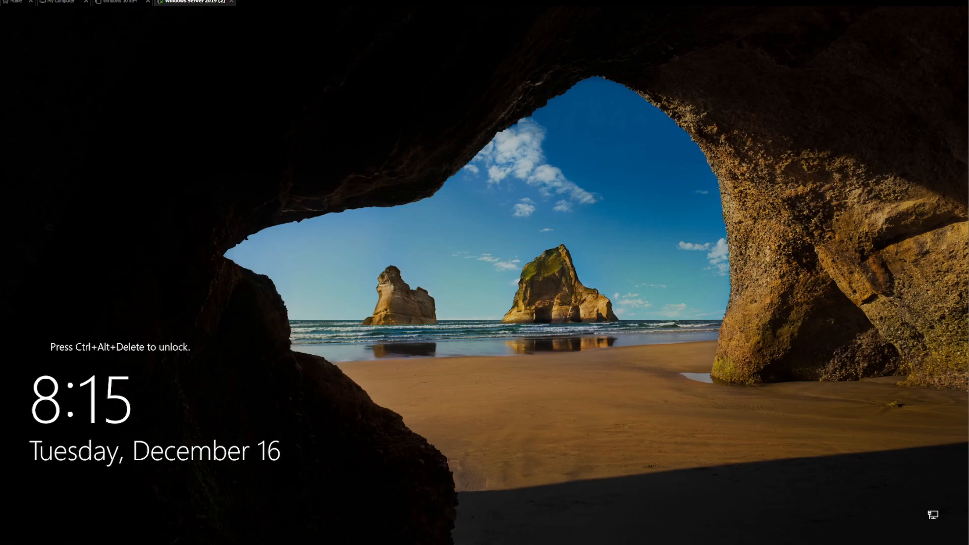
# Sign back in to the administrator account with its password after the reboot
pyautogui.hotkey('ctrl', 'alt', 'Delete')
pyautogui.write('••••')
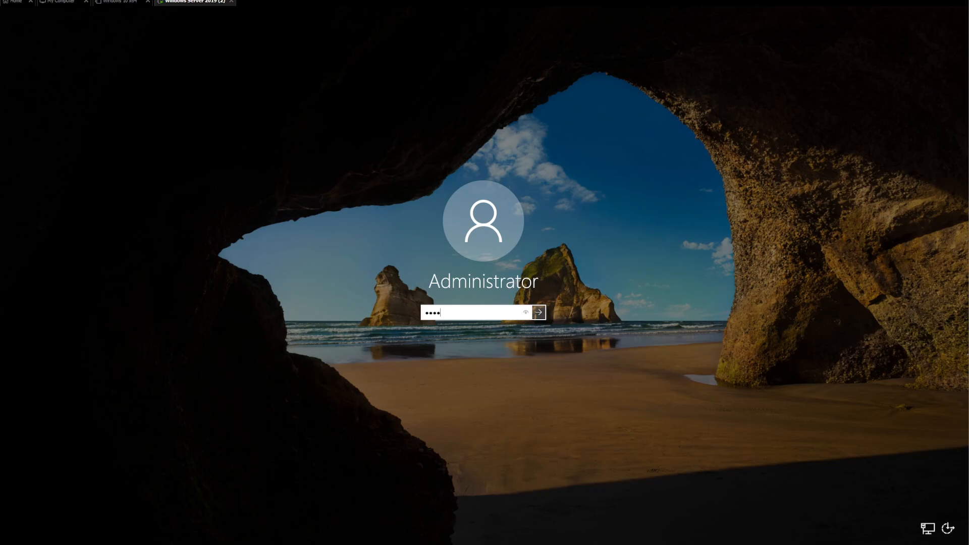
pyautogui.write('••••')
pyautogui.press('Return')
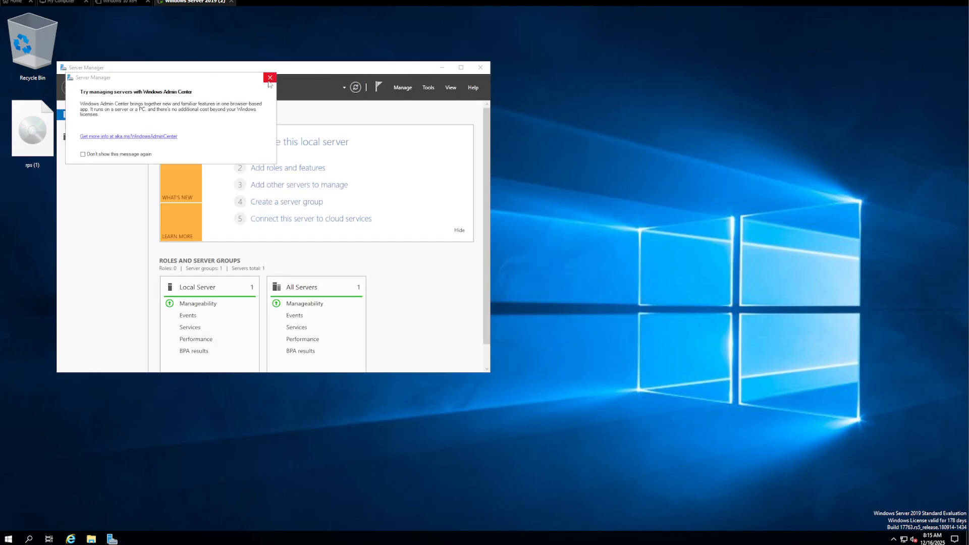
# Dismiss the Admin Center tip, minimize Server Manager, and mount the rps (1) image again
pyautogui.click(270, 78)
pyautogui.click(442, 67)
pyautogui.click(49, 139)
pyautogui.rightClick(48, 139)
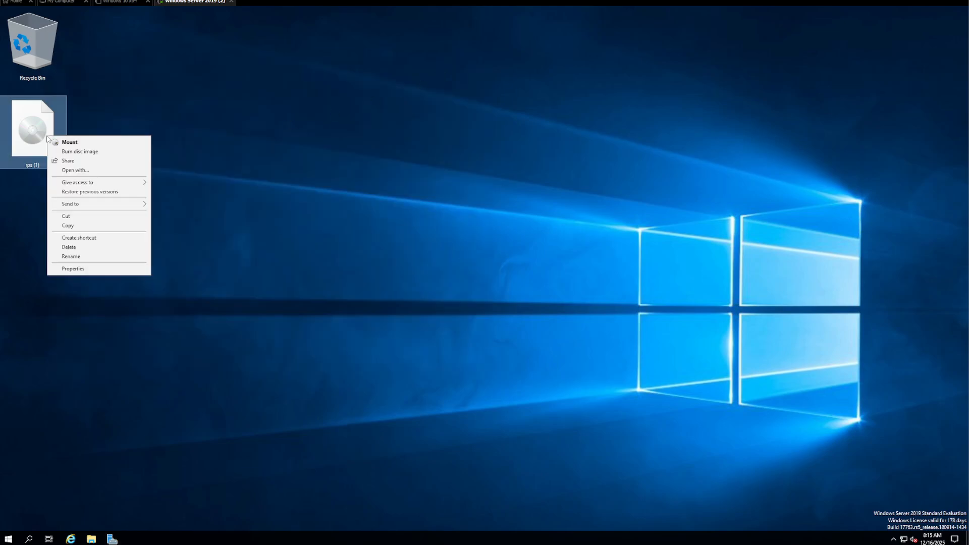
pyautogui.click(73, 142)
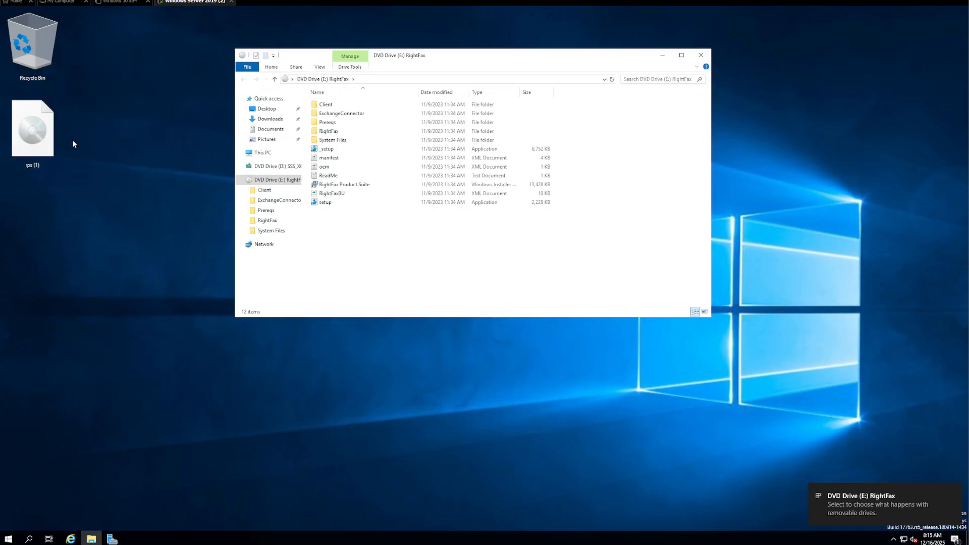
# Run setup from DVD Drive (E:) as administrator to open the 3-Step Setup wizard
pyautogui.click(347, 203)
pyautogui.rightClick(347, 203)
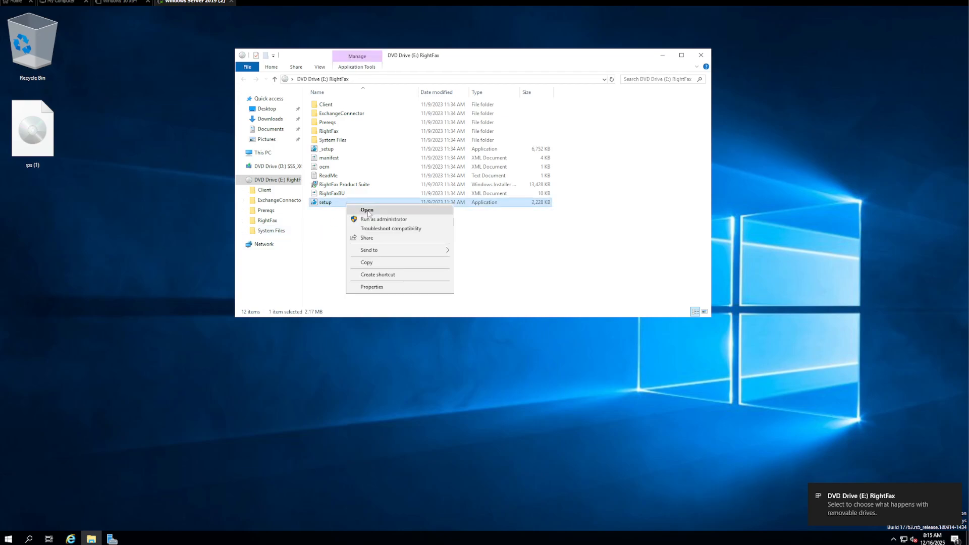
pyautogui.click(372, 219)
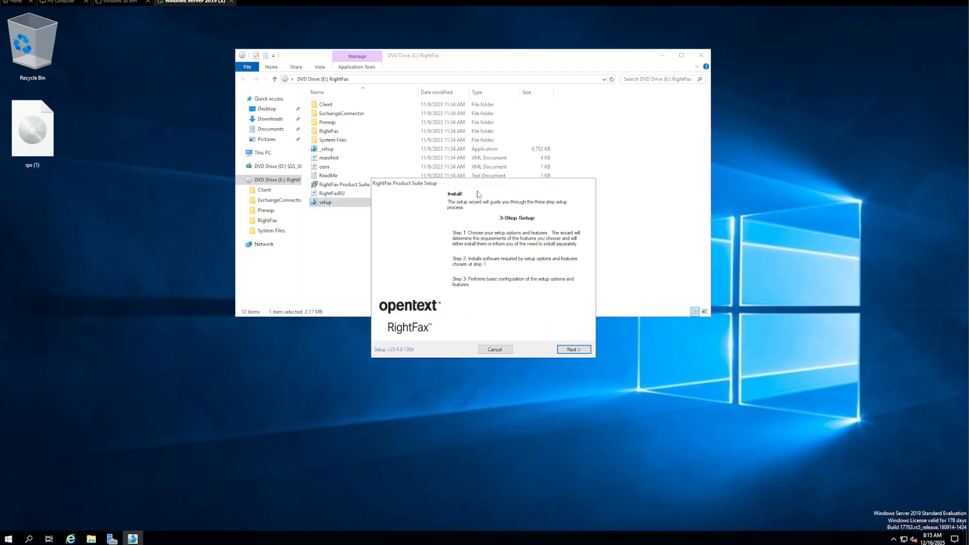
# Accept the RightFax license terms and continue to the feature set page
pyautogui.click(653, 57)
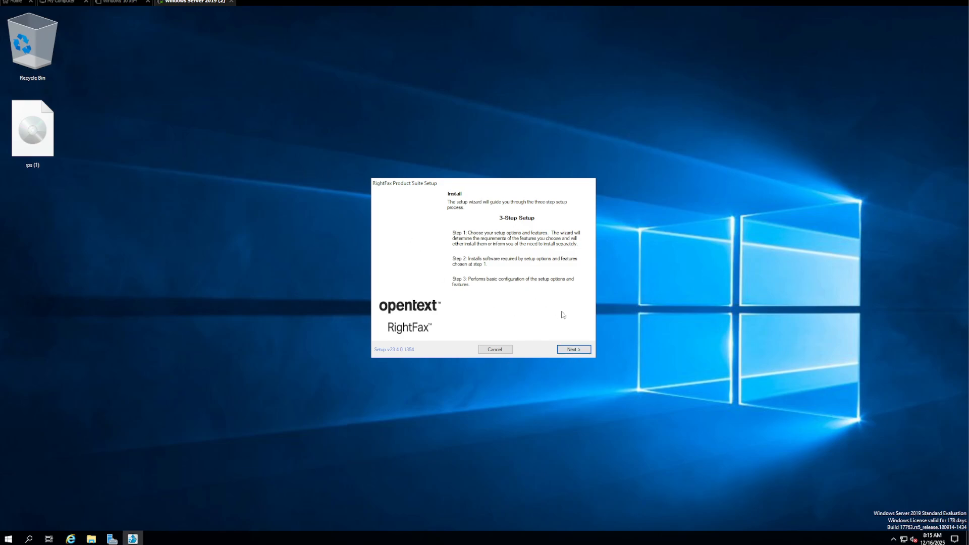
pyautogui.click(574, 349)
pyautogui.scroll(-10, 480, 273)
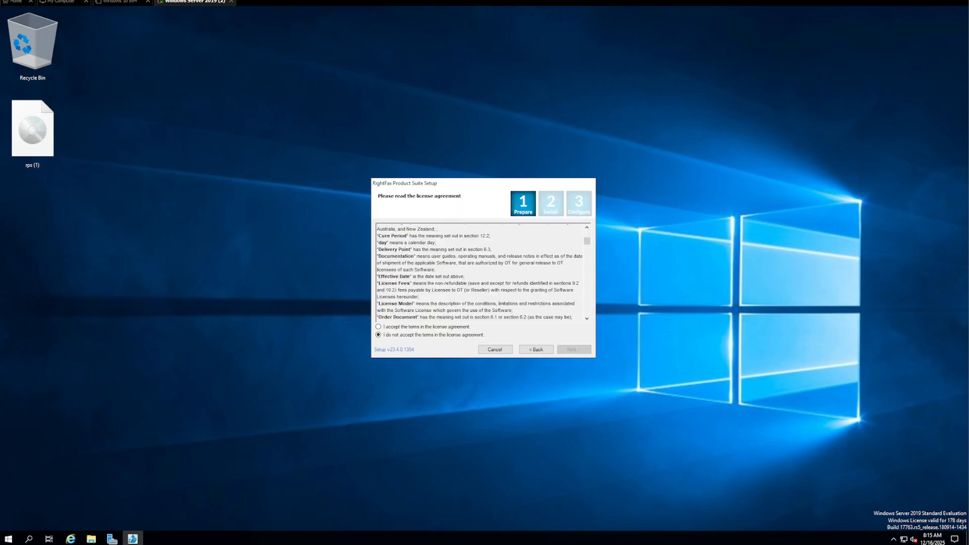
pyautogui.scroll(-15, 480, 273)
pyautogui.click(378, 327)
pyautogui.moveTo(589, 255); pyautogui.dragTo(588, 310)
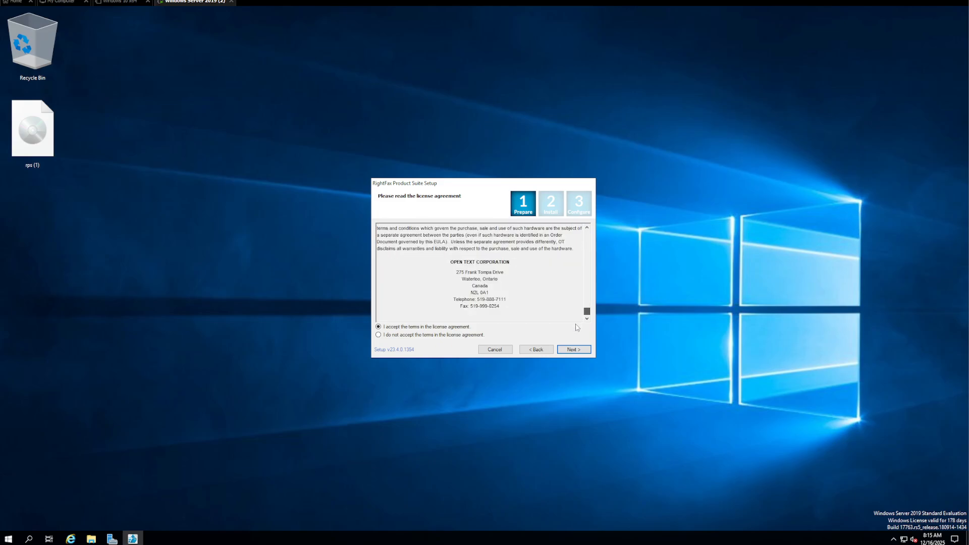
pyautogui.click(574, 349)
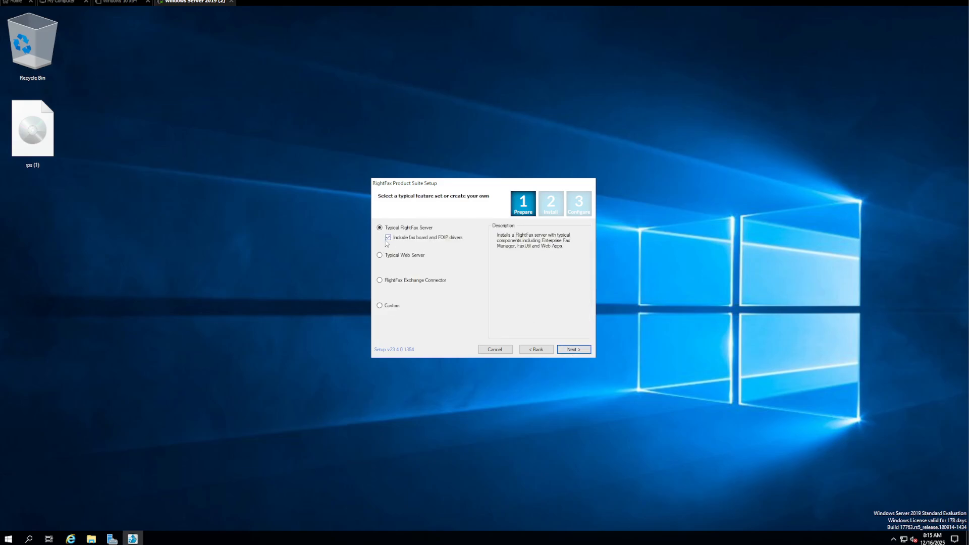
# Choose a Custom install and add Administrative Utilities to the feature tree
pyautogui.click(389, 307)
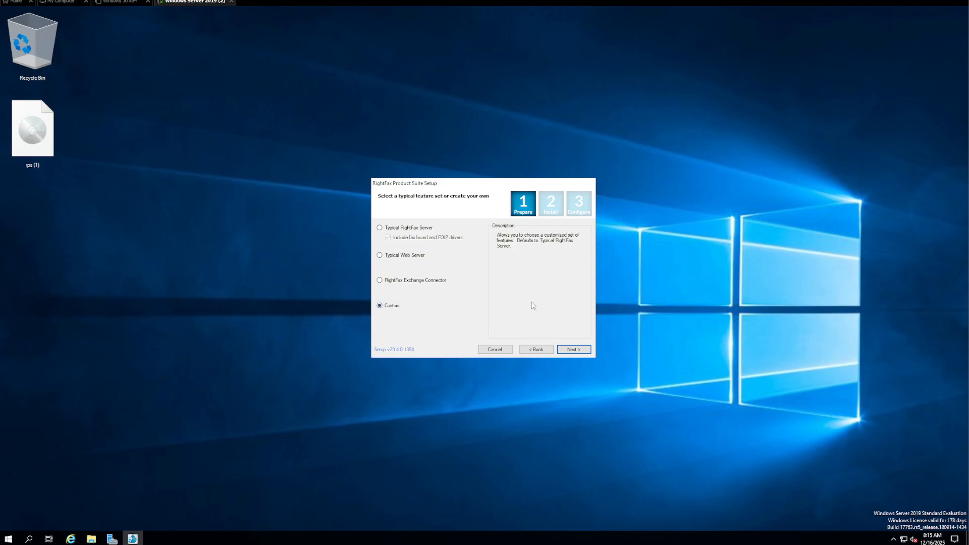
pyautogui.click(575, 350)
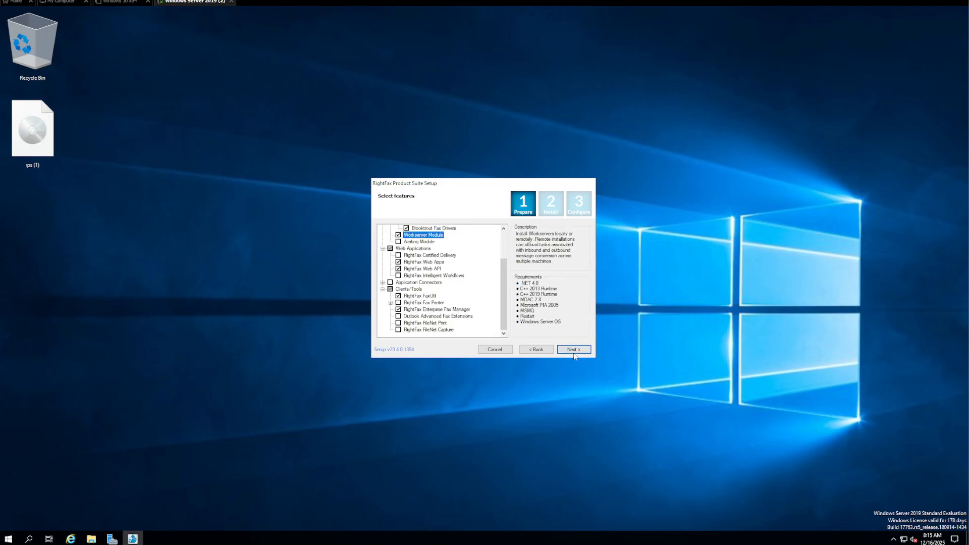
pyautogui.scroll(2, 504, 310)
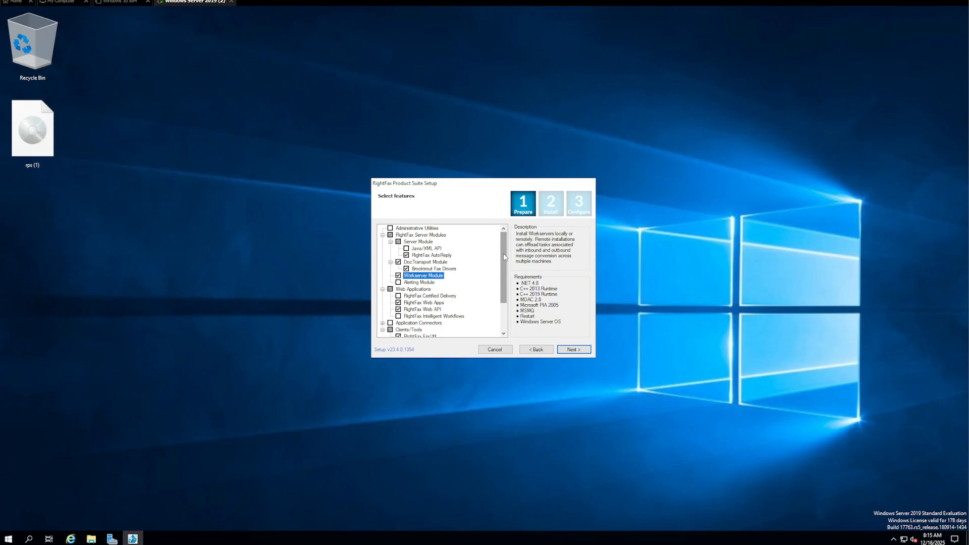
pyautogui.scroll(-2, 504, 262)
pyautogui.scroll(2, 505, 315)
pyautogui.click(418, 229)
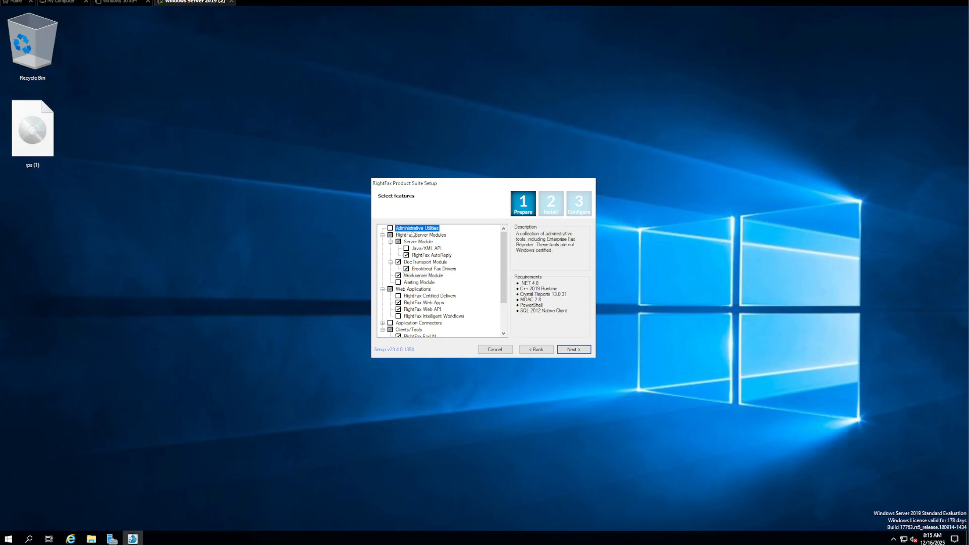
pyautogui.click(390, 228)
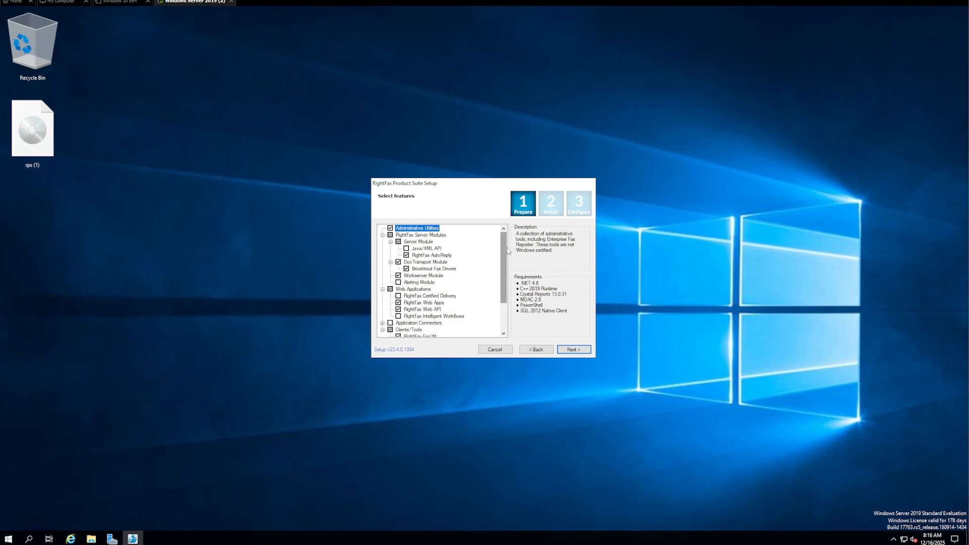
# Add the Alerting Module and RightFax Fax Printer, expanding the printer's sub-features
pyautogui.moveTo(505, 249); pyautogui.dragTo(504, 268)
pyautogui.click(399, 256)
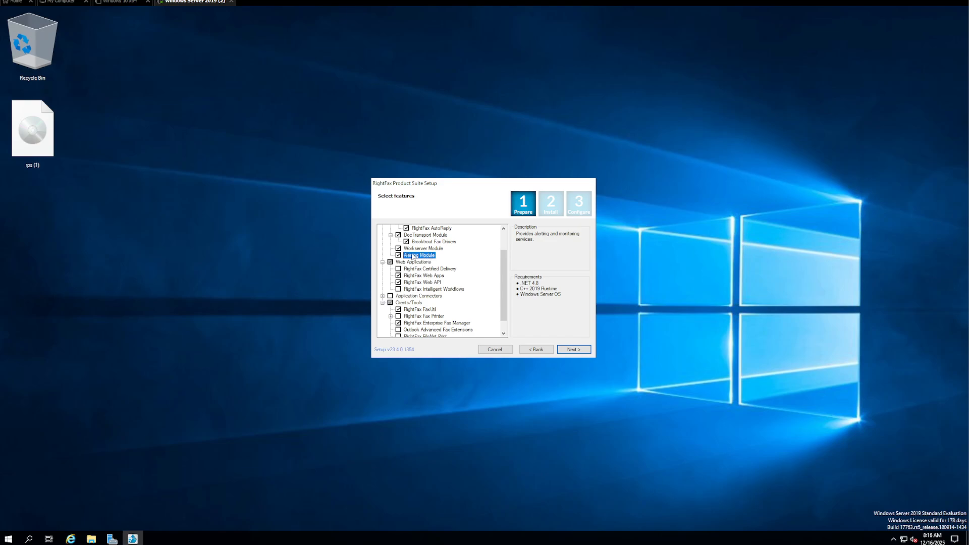
pyautogui.moveTo(504, 273); pyautogui.dragTo(503, 285)
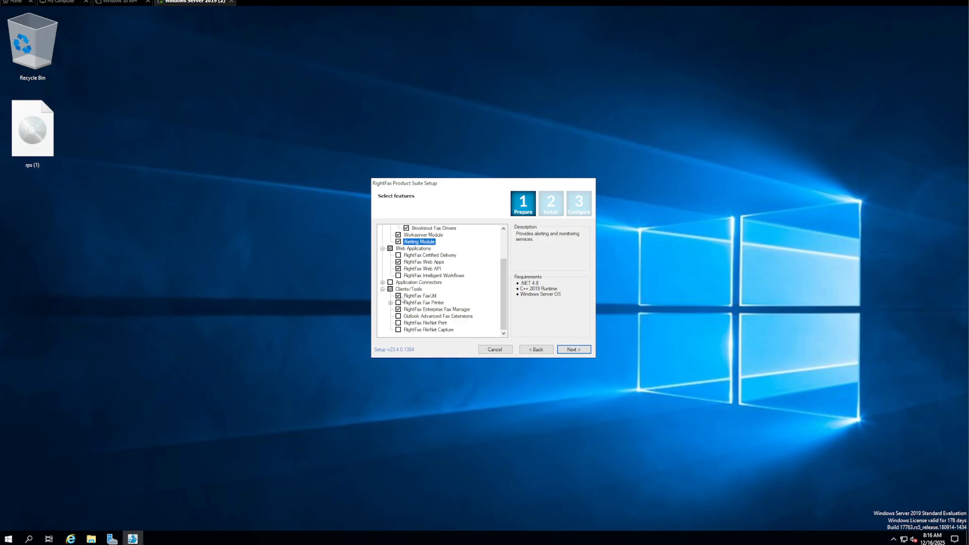
pyautogui.click(398, 303)
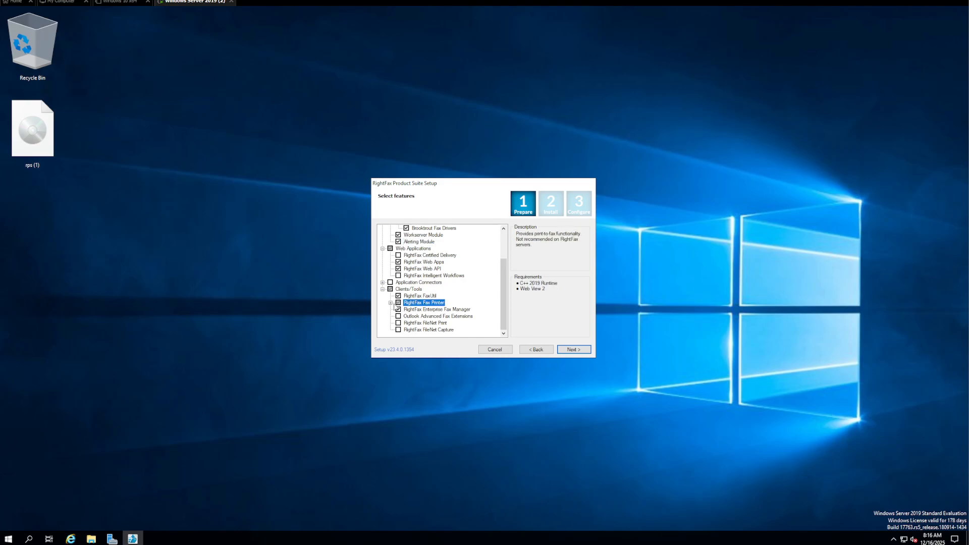
pyautogui.click(391, 303)
pyautogui.moveTo(503, 289); pyautogui.dragTo(492, 318)
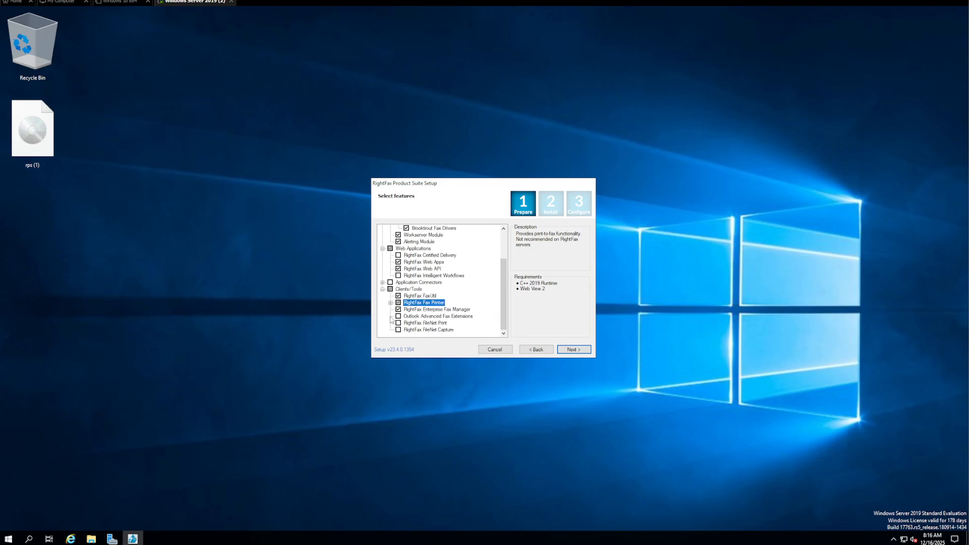
# Move on to the requirements preview and review the IIS URL Rewrite 2.0 entry
pyautogui.click(575, 350)
pyautogui.moveTo(585, 255)
pyautogui.mouseDown()
pyautogui.moveTo(586, 306)
pyautogui.moveTo(585, 252)
pyautogui.mouseUp()
pyautogui.click(423, 258)
# Review the SQL Server 2012 Native Client requirements and keep the automatic Message Queuing install
pyautogui.click(420, 302)
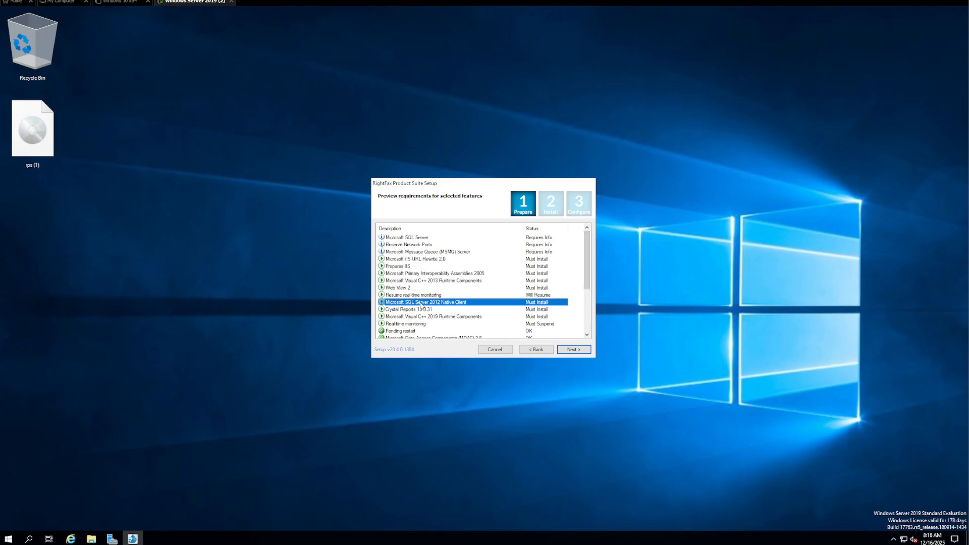
pyautogui.scroll(-4, 428, 298)
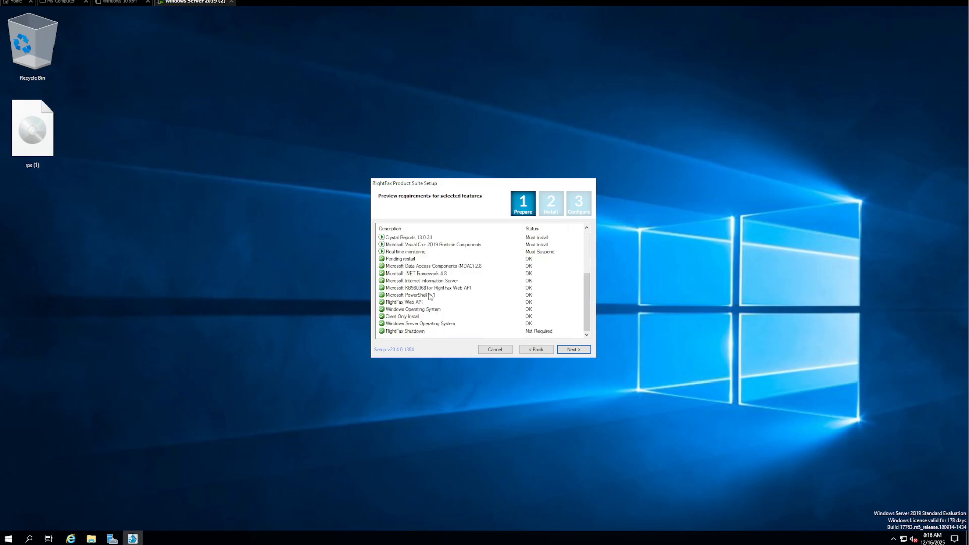
pyautogui.click(565, 350)
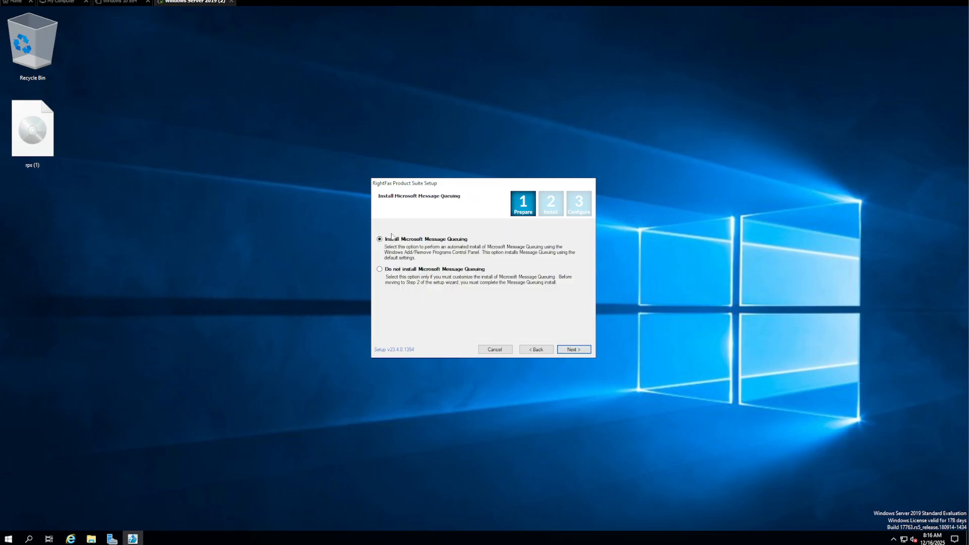
pyautogui.click(581, 350)
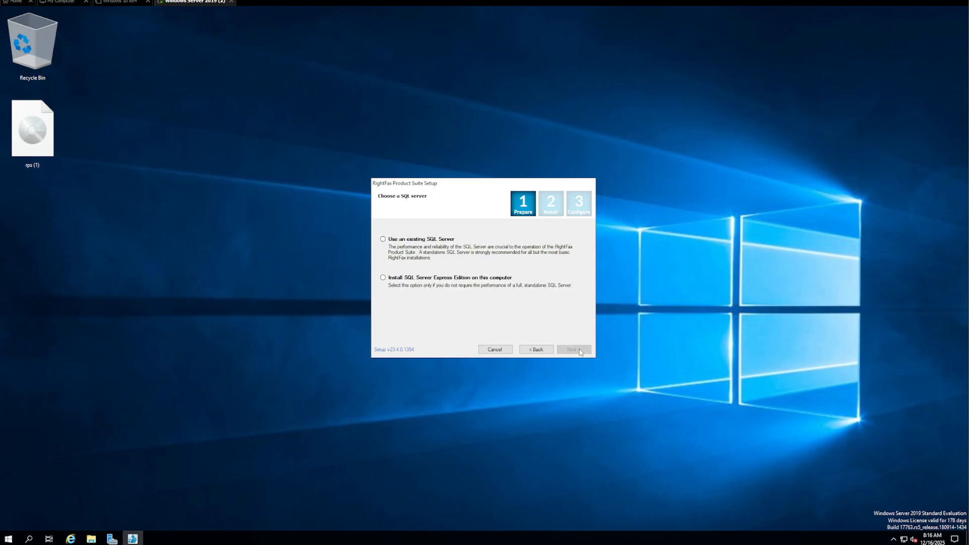
# Choose a Typical local SQL Server Express install and reserve the RightFax port ranges
pyautogui.click(419, 281)
pyautogui.click(579, 352)
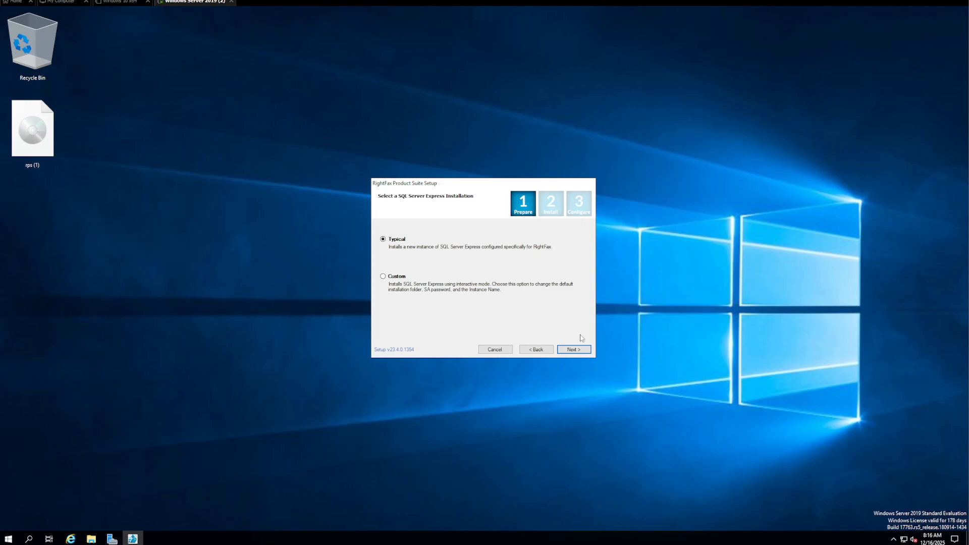
pyautogui.click(575, 350)
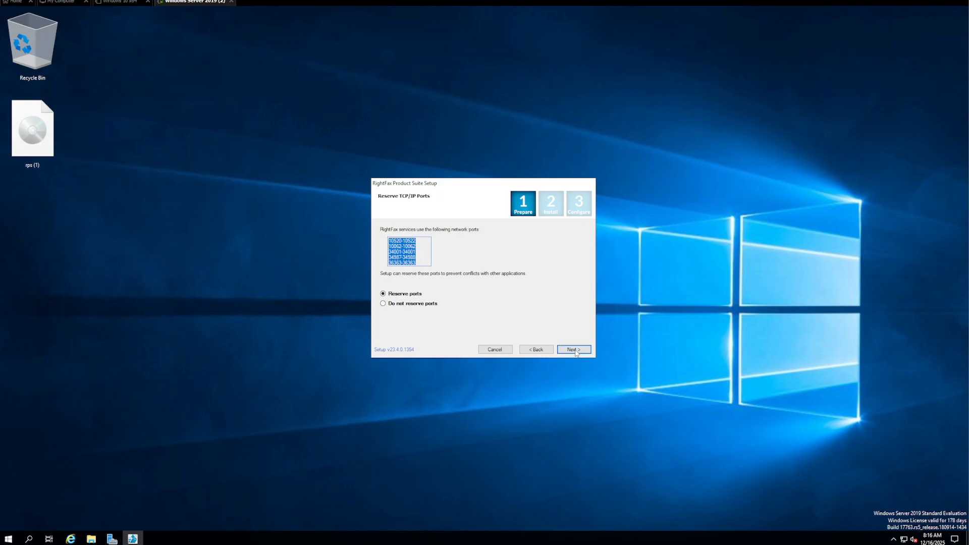
pyautogui.click(422, 263)
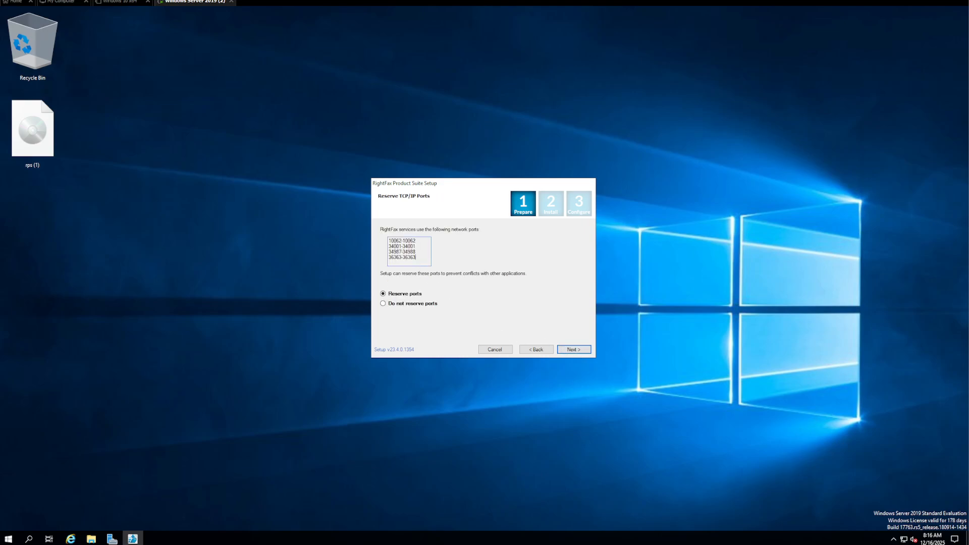
pyautogui.click(575, 350)
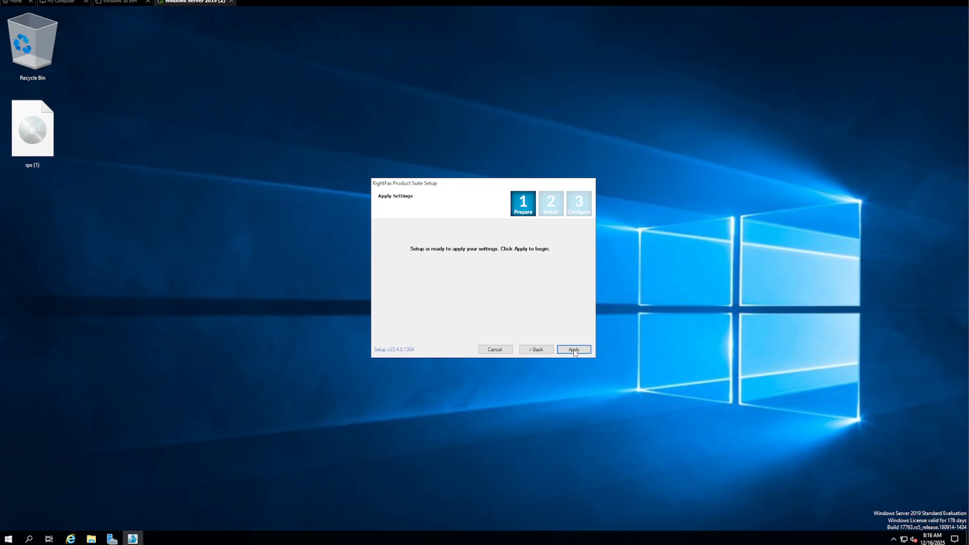
# Apply the settings so preparation starts and SQL Server 2022 Express begins installing
pyautogui.click(574, 350)
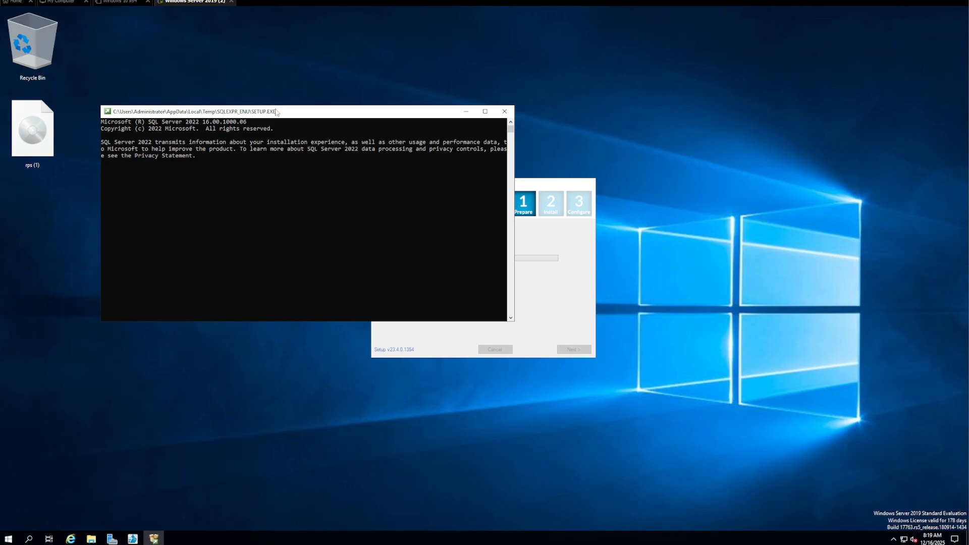
# Move the SQL Server setup console aside while preparation finishes
pyautogui.moveTo(276, 112); pyautogui.dragTo(208, 42)
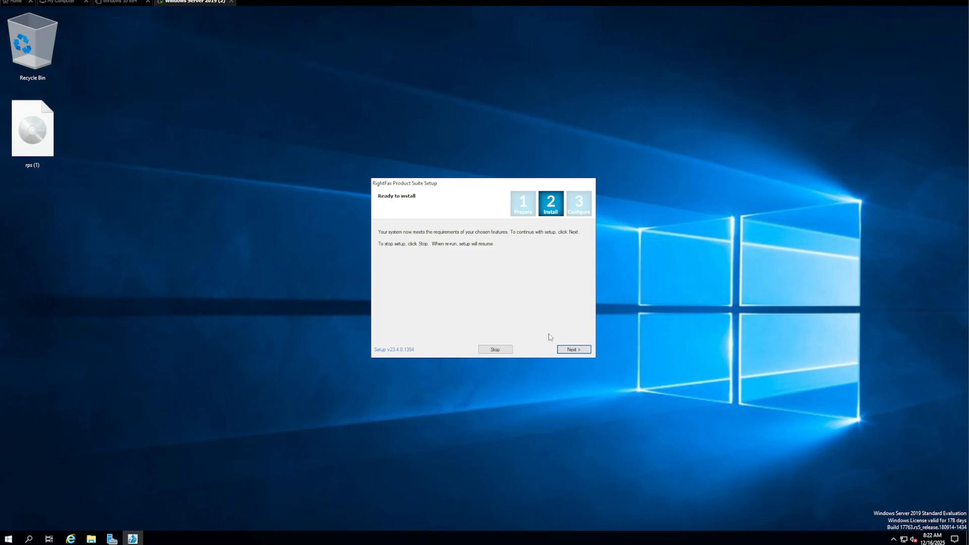
# Proceed past the install summary, allow stopping Windows Update, and keep the default installation folder
pyautogui.click(573, 349)
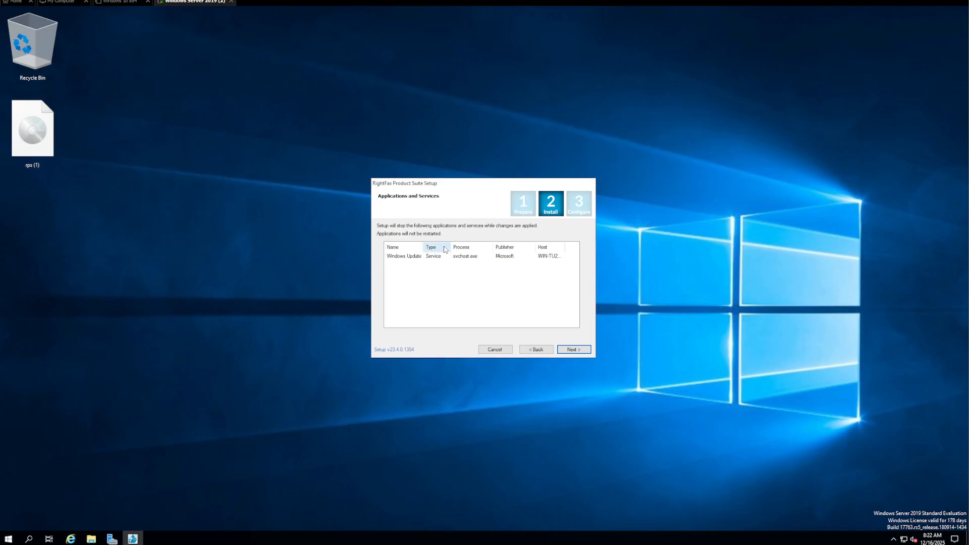
pyautogui.click(574, 349)
pyautogui.click(479, 257)
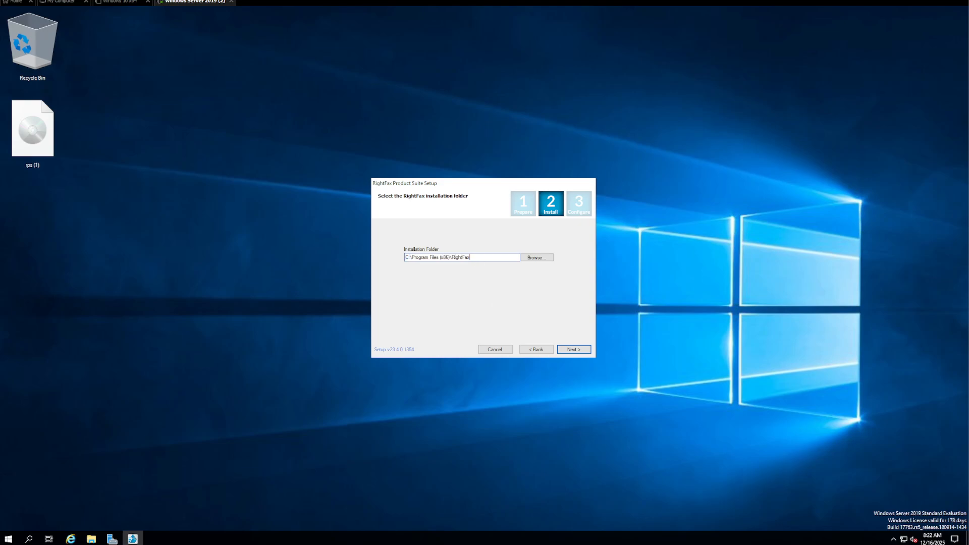
pyautogui.moveTo(479, 257); pyautogui.dragTo(368, 260)
pyautogui.click(480, 258)
pyautogui.click(570, 353)
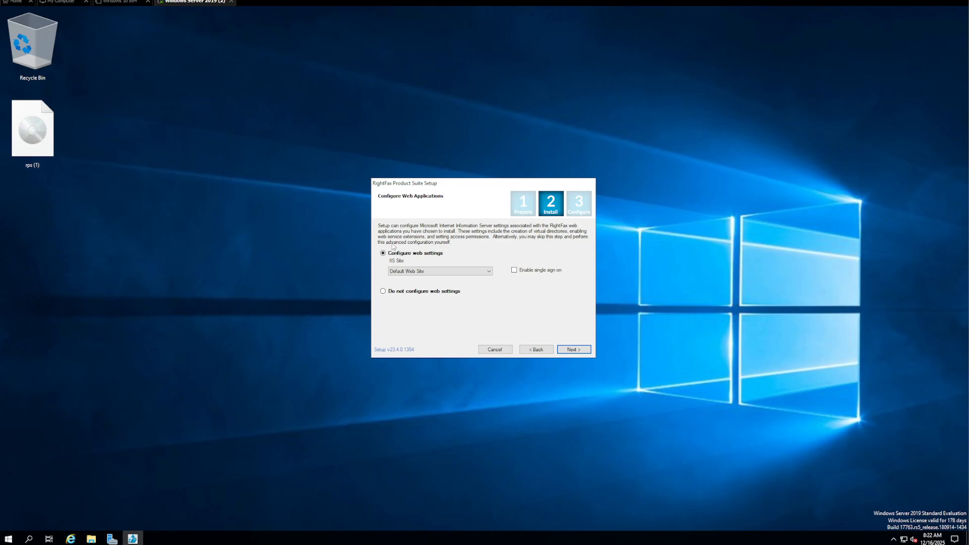
# Host the web applications on Default Web Site and start the installation
pyautogui.click(432, 273)
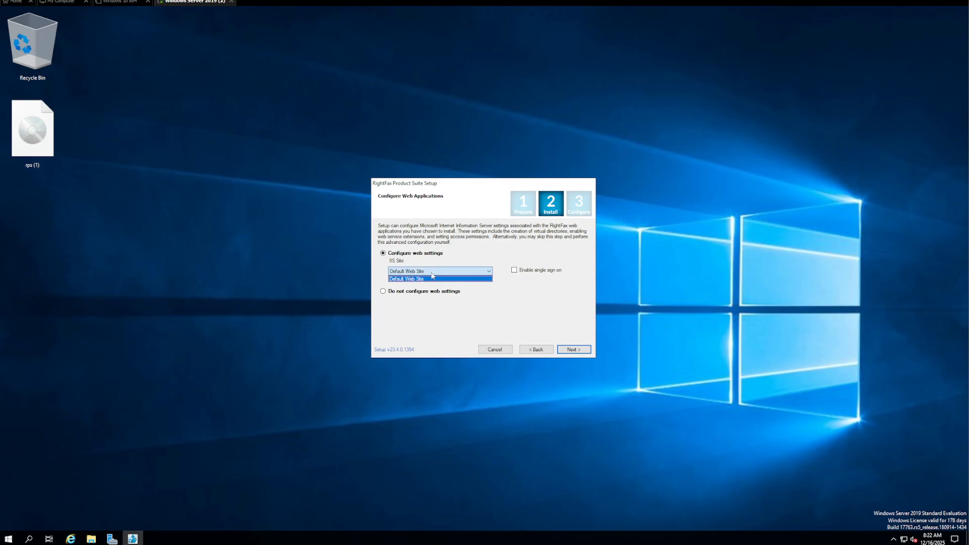
pyautogui.click(521, 306)
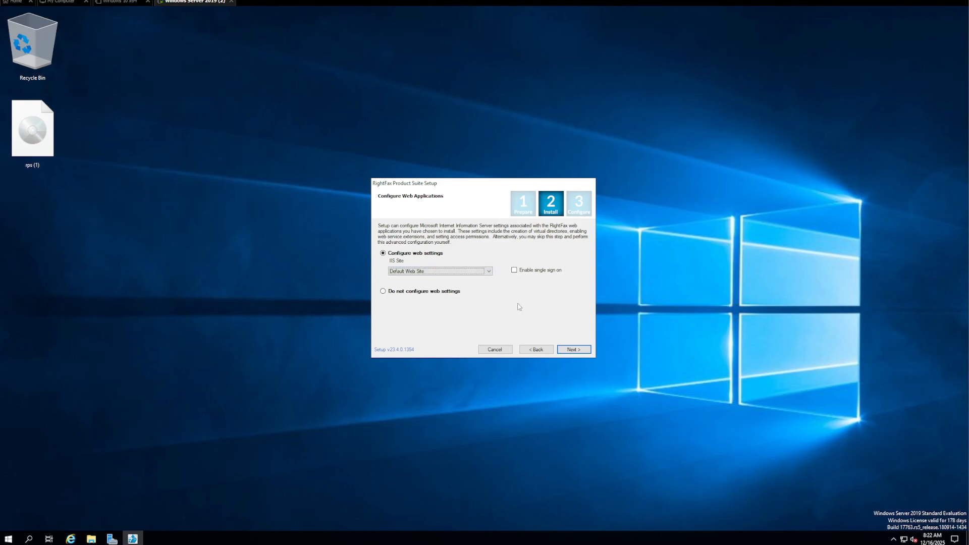
pyautogui.click(574, 351)
pyautogui.click(574, 349)
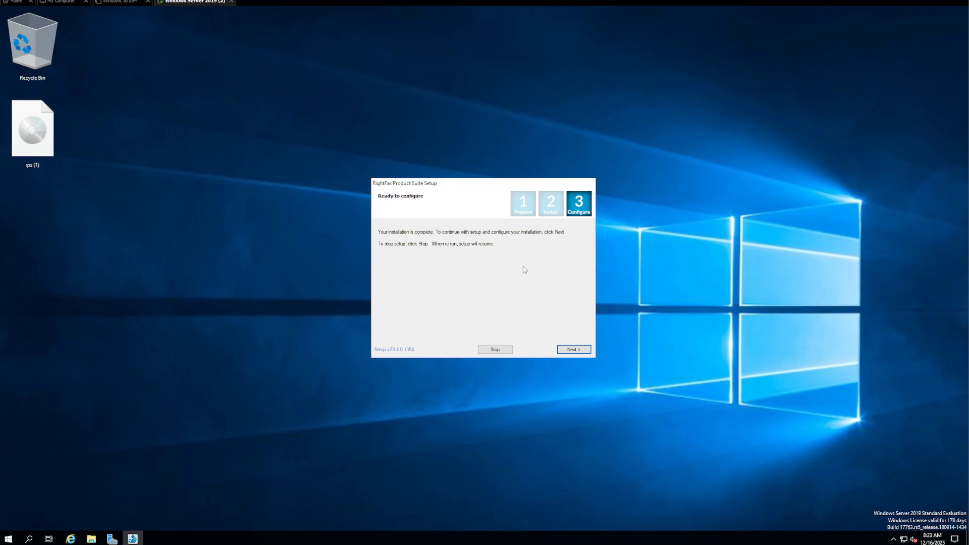
# Run RightFax services as Local System, confirm the account test passes, and continue to activation
pyautogui.click(573, 349)
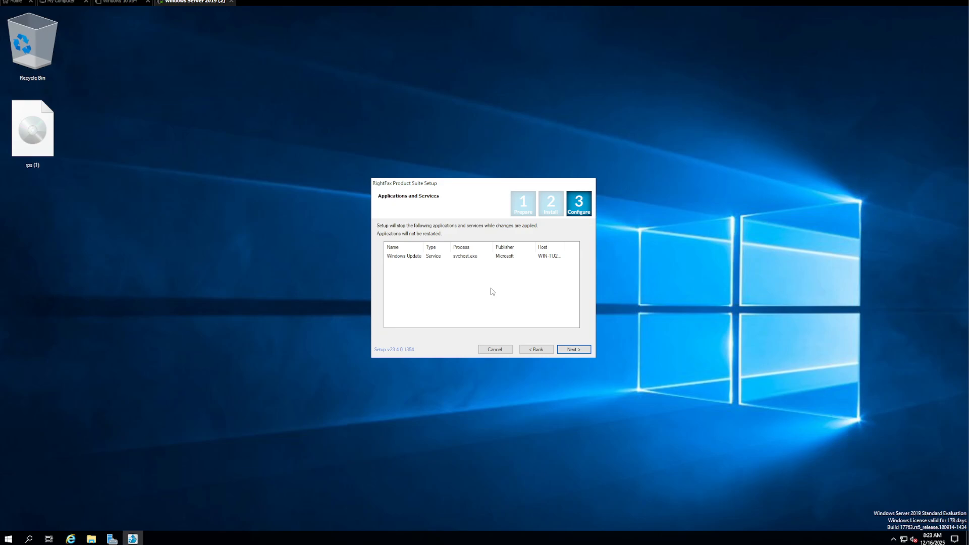
pyautogui.click(573, 351)
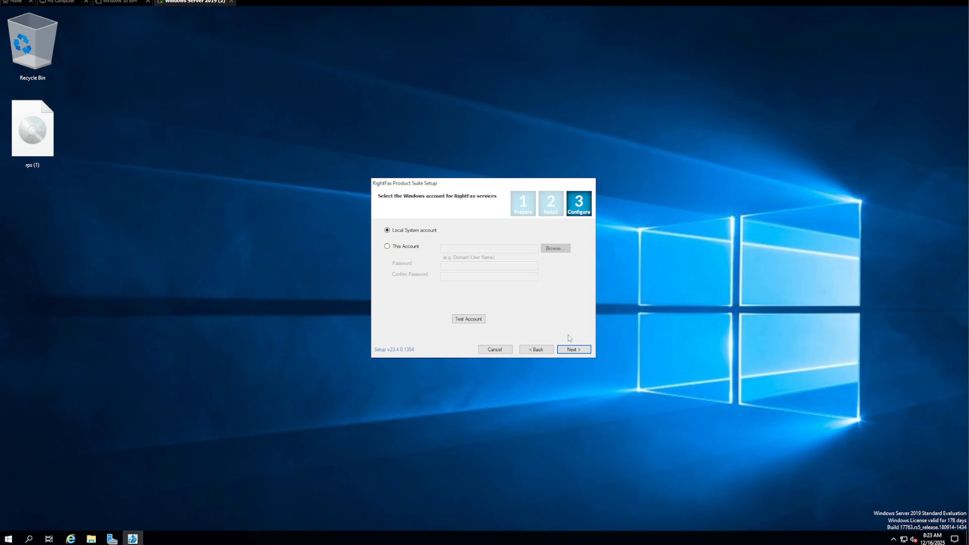
pyautogui.click(476, 319)
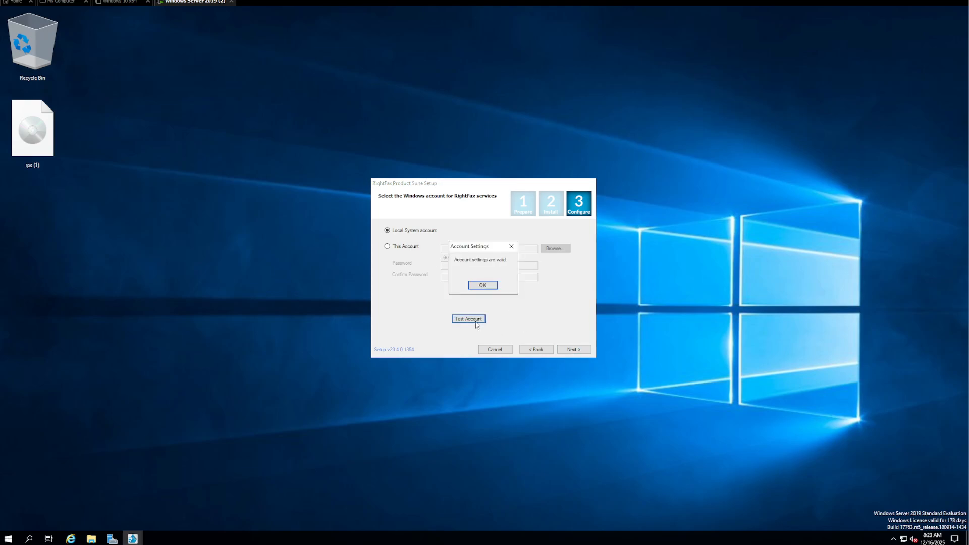
pyautogui.click(480, 285)
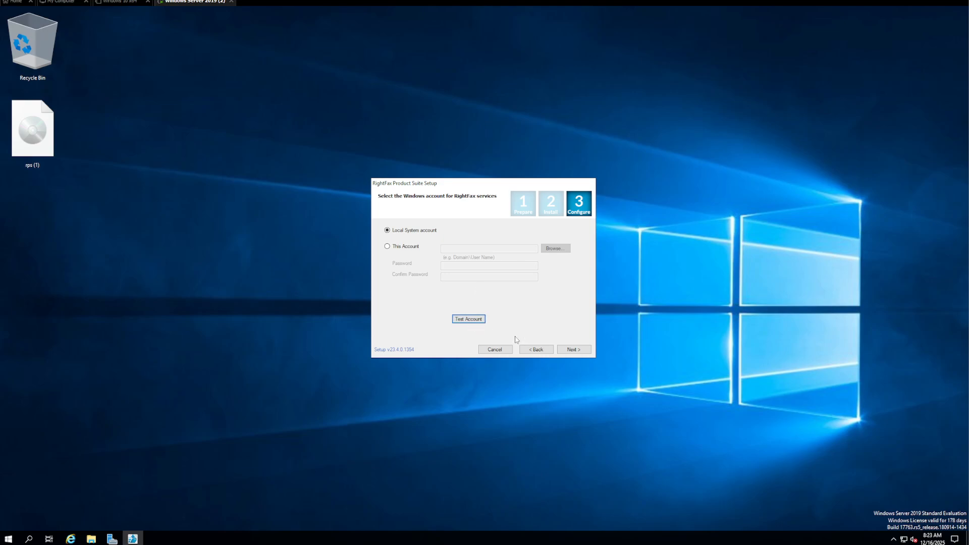
pyautogui.click(469, 320)
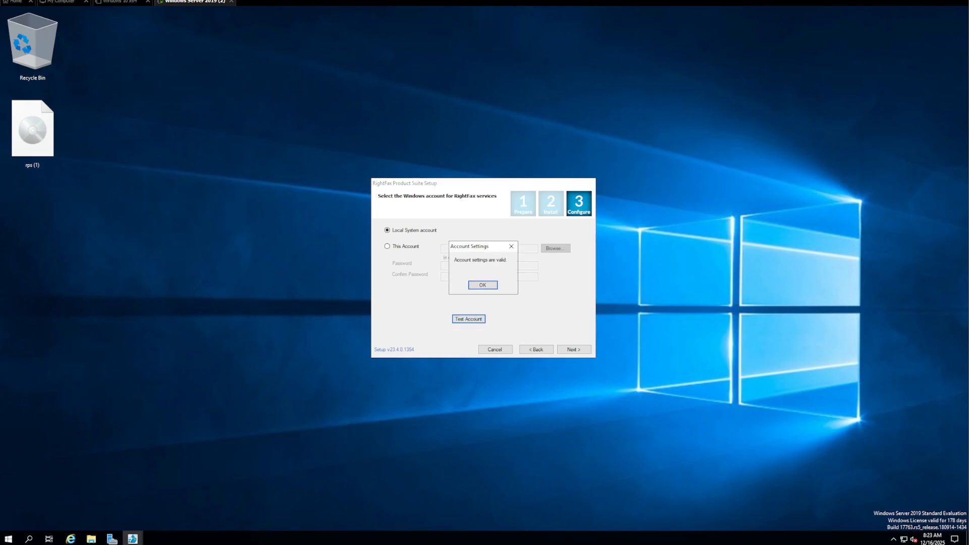
pyautogui.click(483, 285)
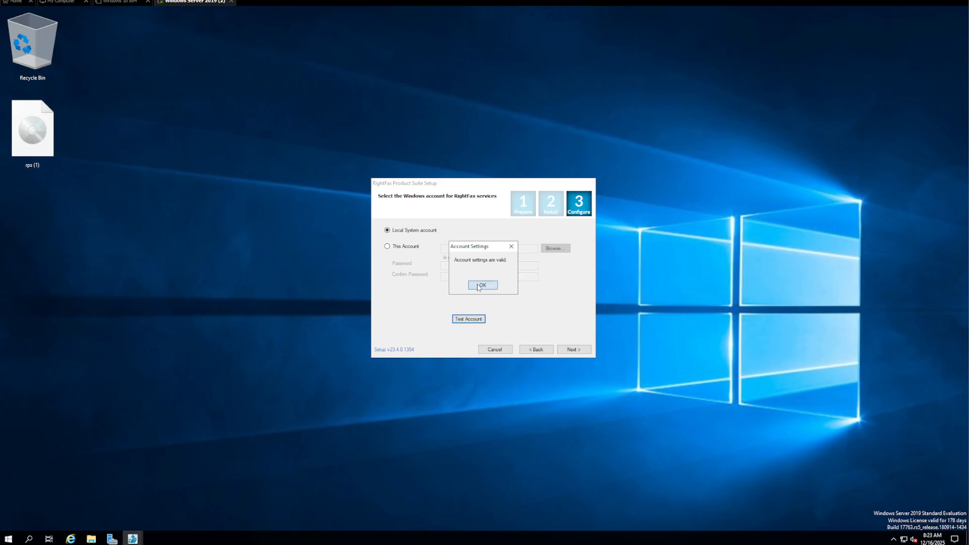
pyautogui.click(575, 350)
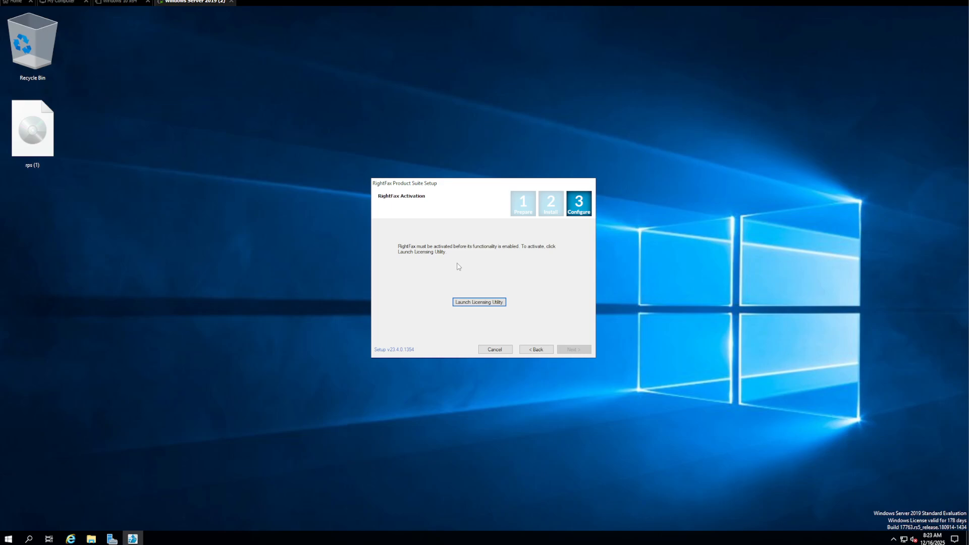
# In the Licensing Utility, request an Evaluation License and enter the contact e-mail address
pyautogui.click(482, 303)
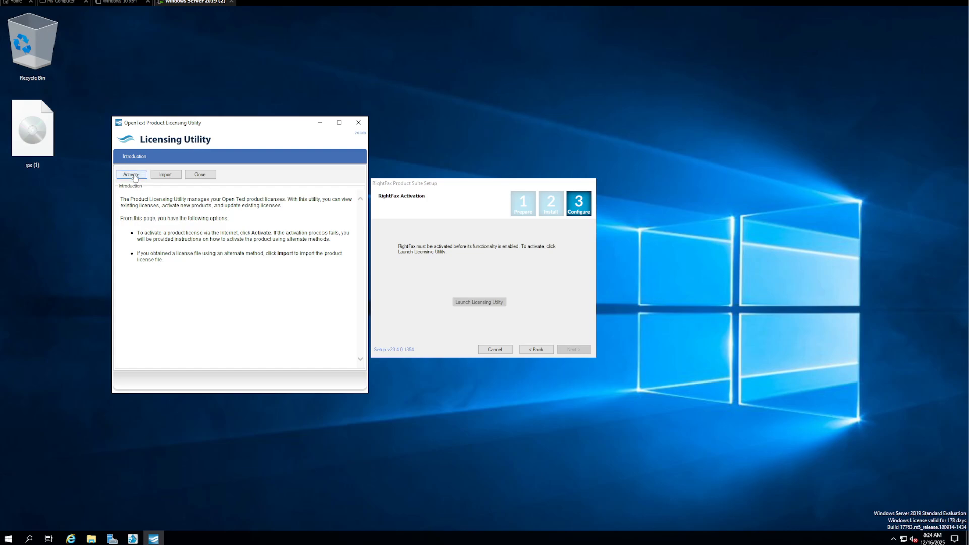
pyautogui.click(133, 175)
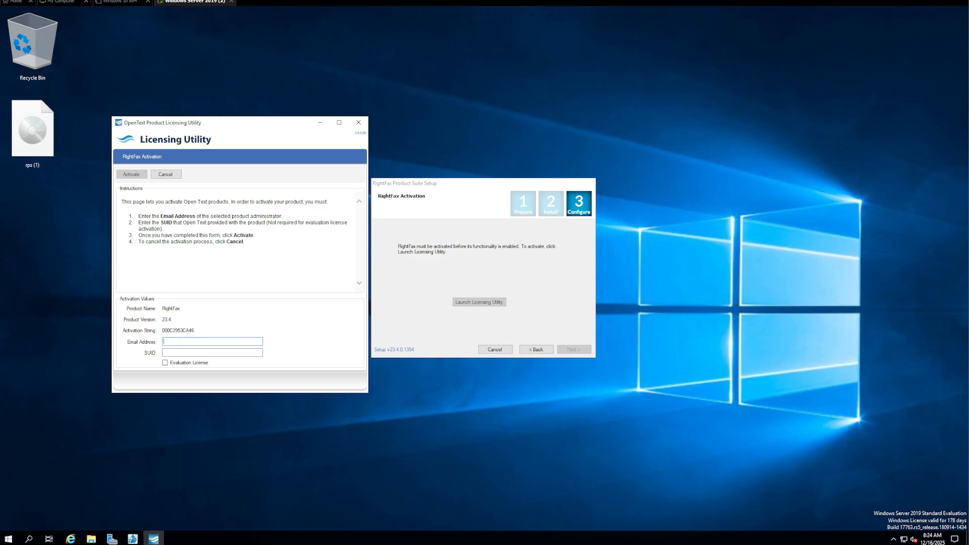
pyautogui.click(165, 362)
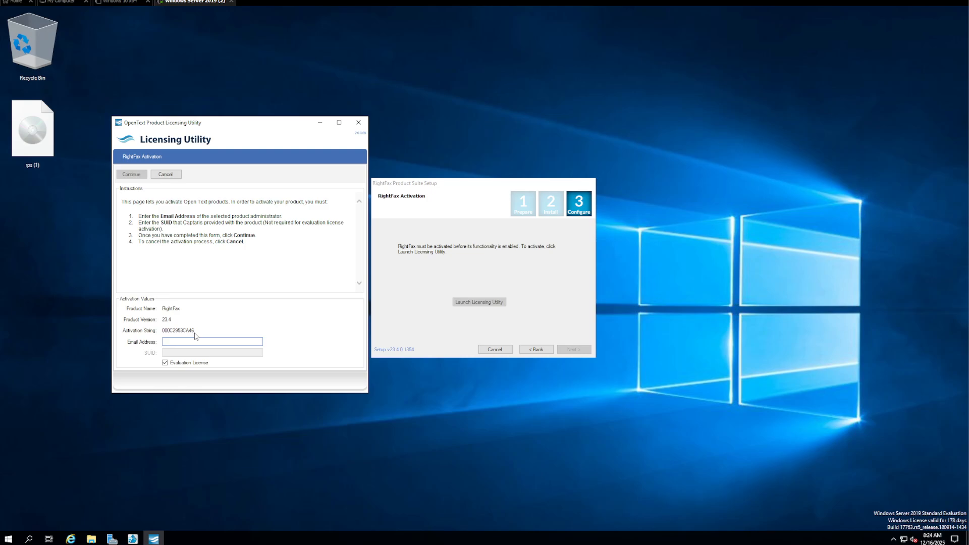
pyautogui.click(131, 174)
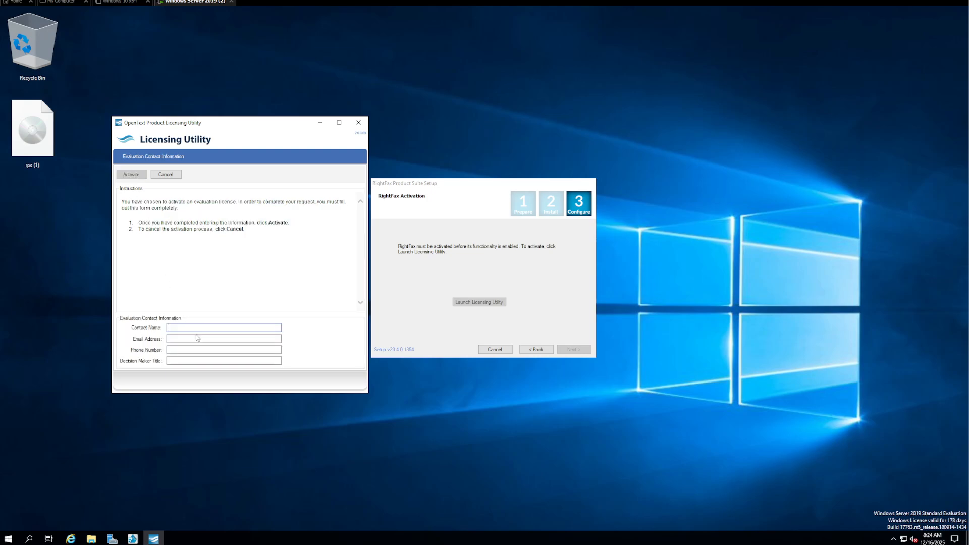
# Fill in the contact name, phone number and title 'Admin', submit, and accept the licence agreement
pyautogui.write('Robo')
pyautogui.press('BackSpace')
pyautogui.press('BackSpace')
pyautogui.press('BackSpace')
pyautogui.press('BackSpace')
pyautogui.write('RC')
pyautogui.press('Tab')
pyautogui.write('Admin')
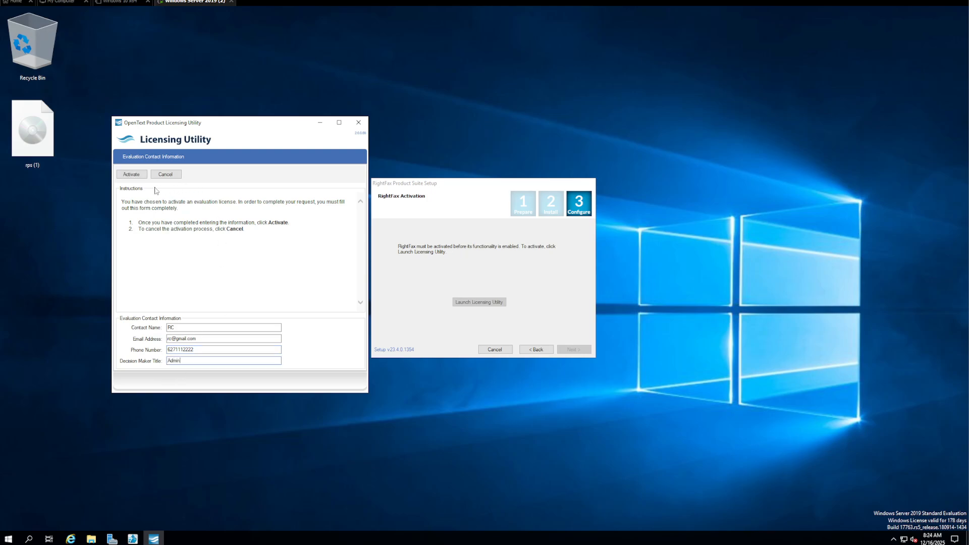
pyautogui.click(132, 175)
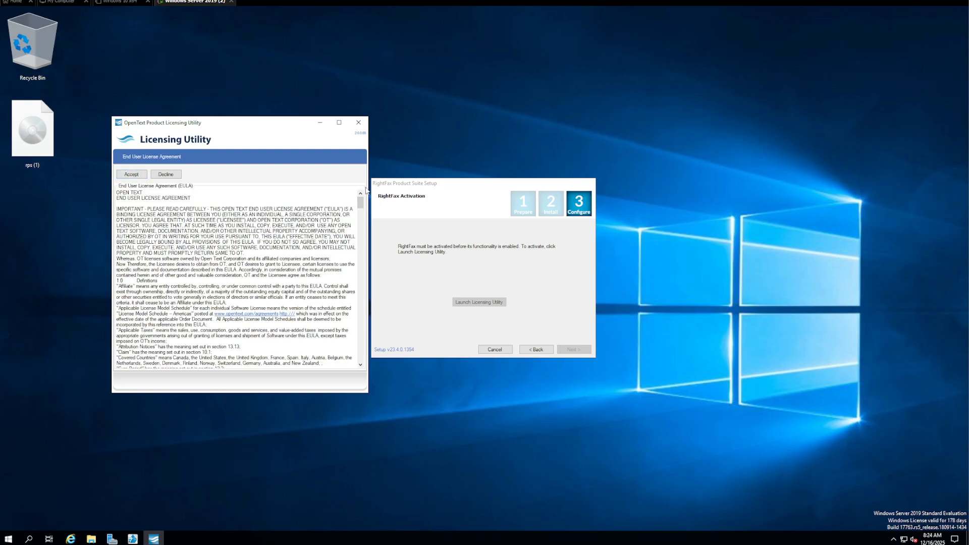
pyautogui.moveTo(360, 203); pyautogui.dragTo(353, 360)
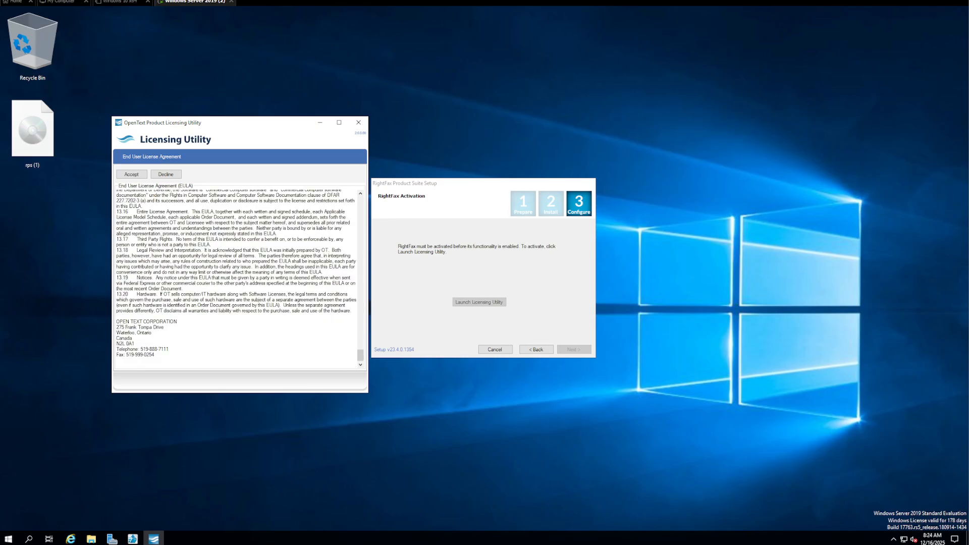
pyautogui.click(132, 175)
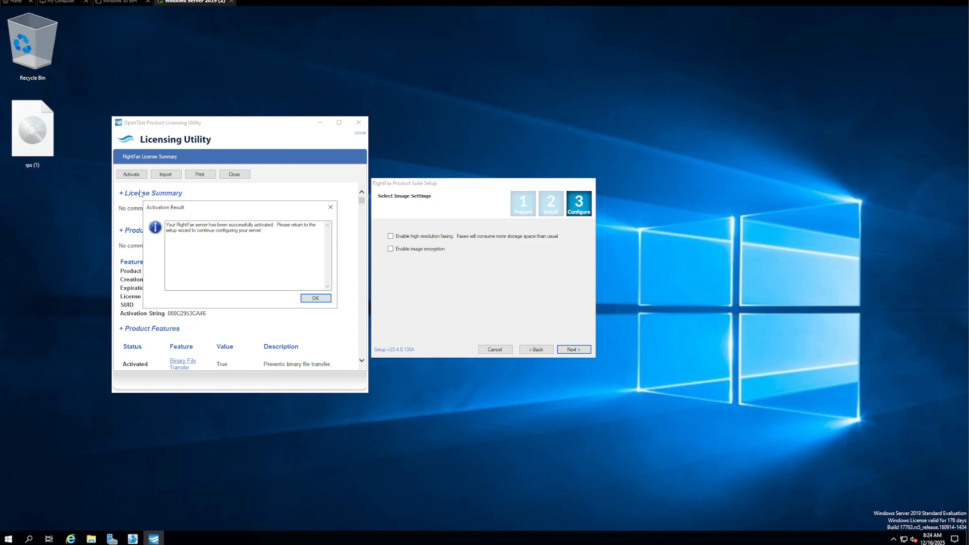
# Dismiss the Activation Result message confirming successful evaluation activation
pyautogui.moveTo(263, 231); pyautogui.dragTo(166, 231)
pyautogui.click(263, 231)
pyautogui.moveTo(263, 230); pyautogui.dragTo(166, 230)
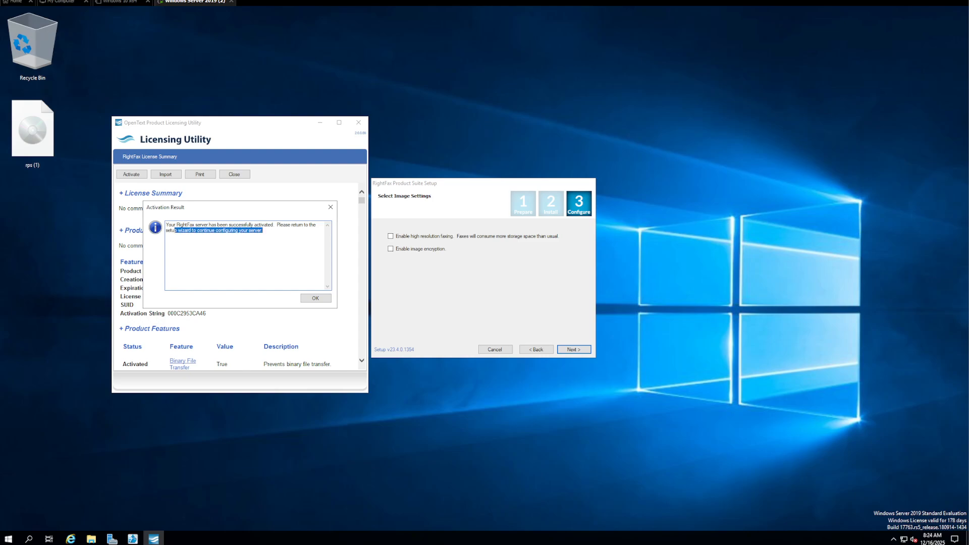
pyautogui.click(263, 230)
pyautogui.moveTo(263, 231); pyautogui.dragTo(166, 225)
pyautogui.click(263, 230)
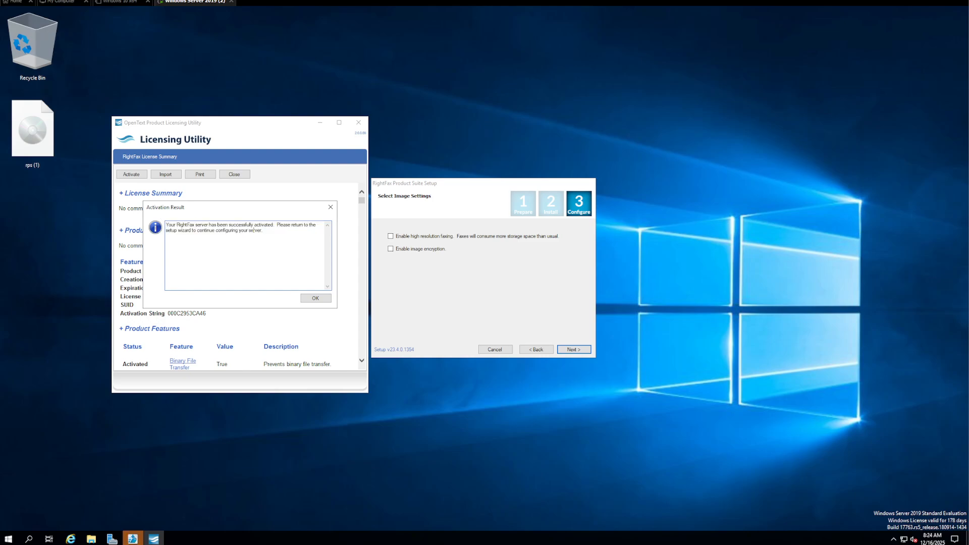
pyautogui.click(316, 301)
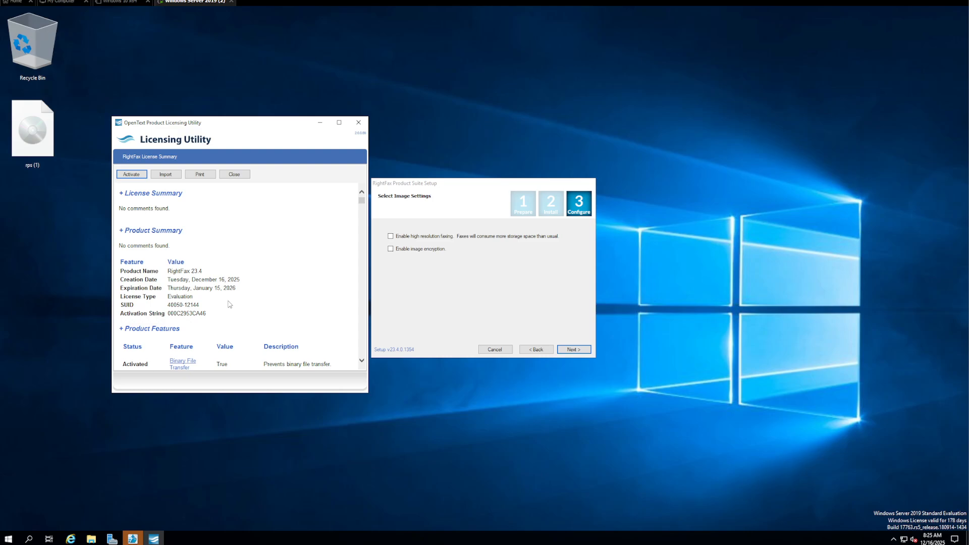
# Scroll through the RightFax 23.4 evaluation license features, then close the Licensing Utility
pyautogui.scroll(-5, 230, 304)
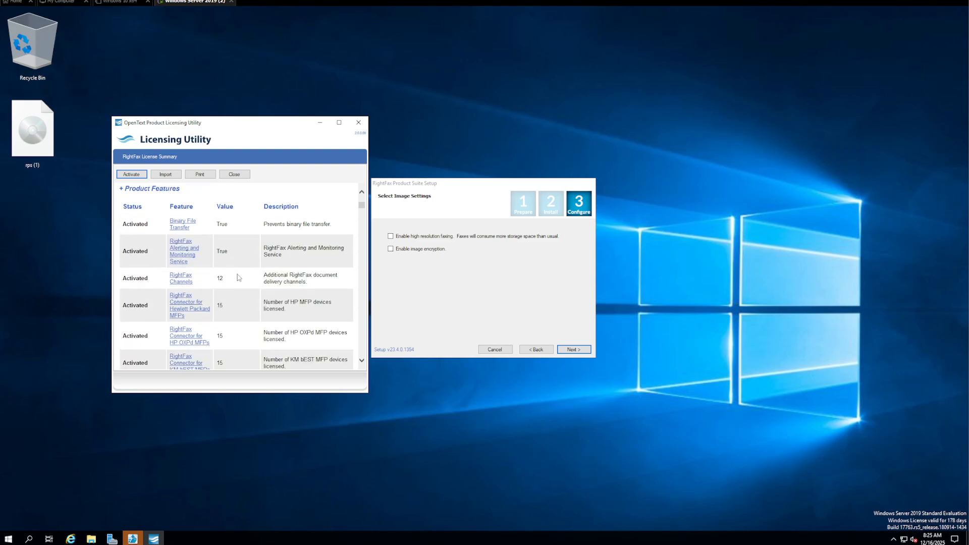
pyautogui.scroll(-12, 241, 301)
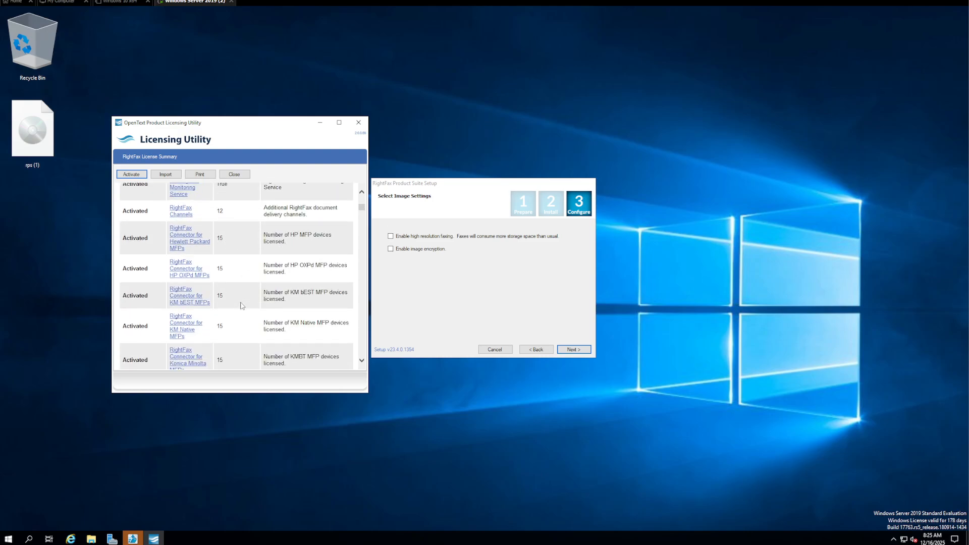
pyautogui.scroll(-12, 241, 301)
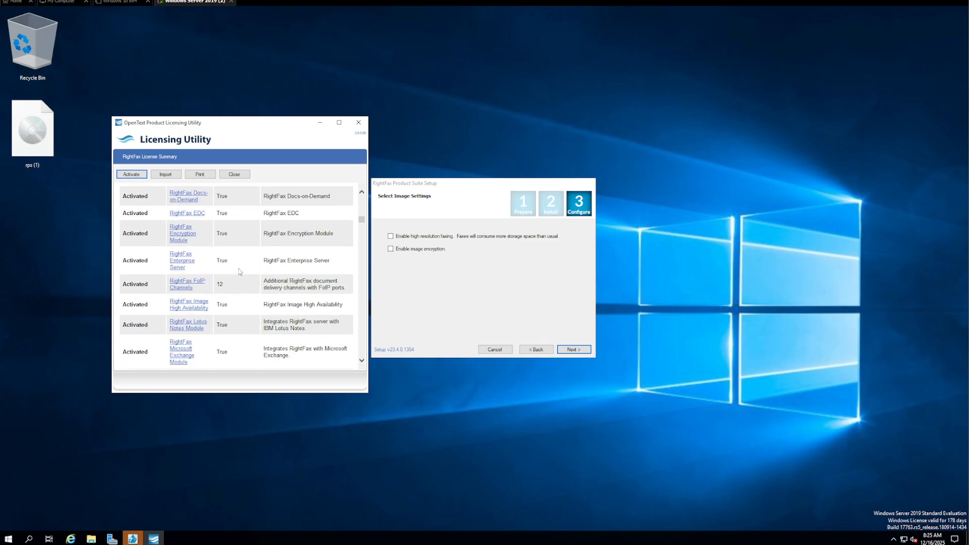
pyautogui.scroll(10, 213, 282)
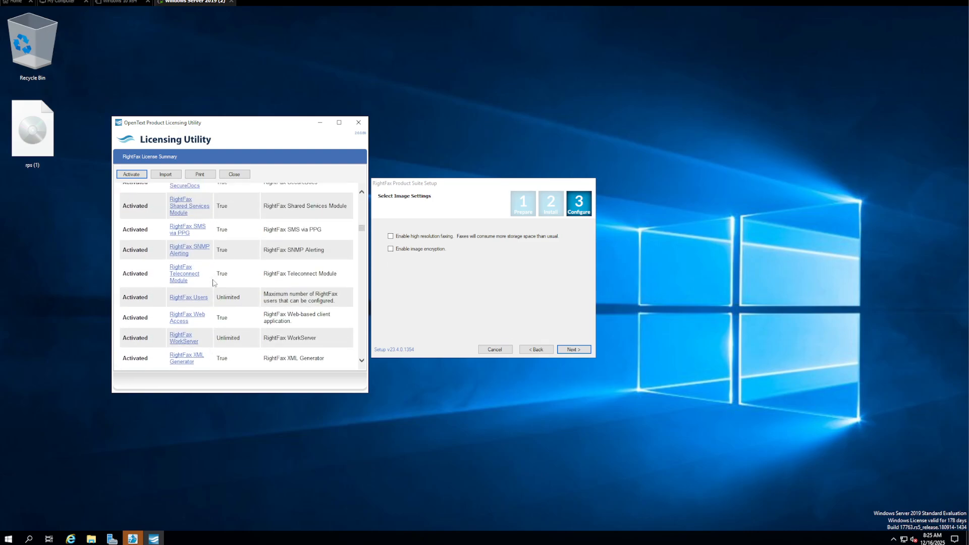
pyautogui.scroll(10, 234, 281)
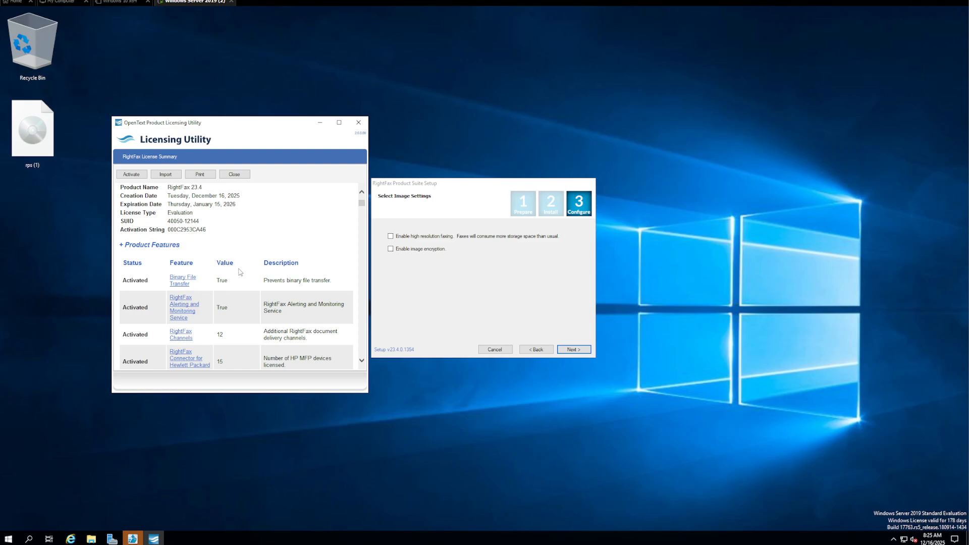
pyautogui.scroll(-5, 249, 284)
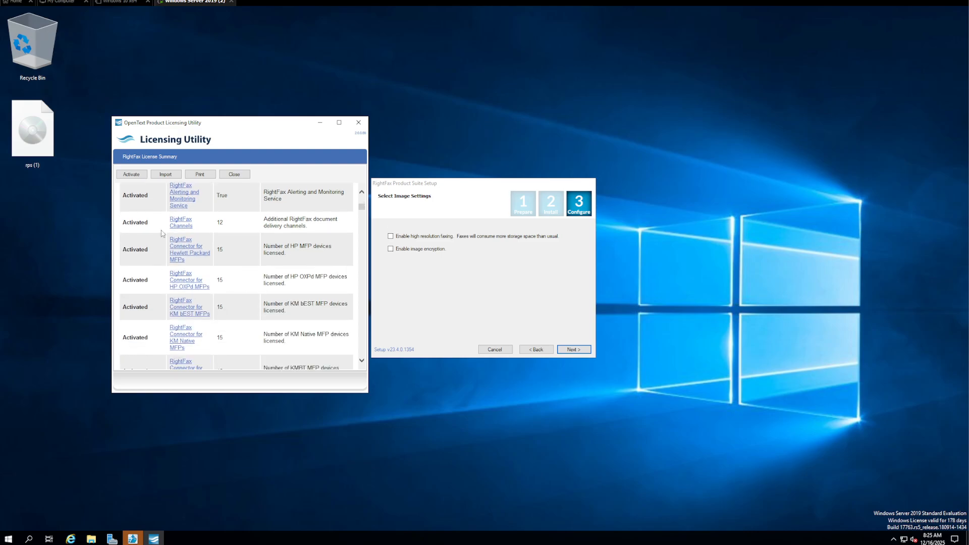
pyautogui.click(358, 122)
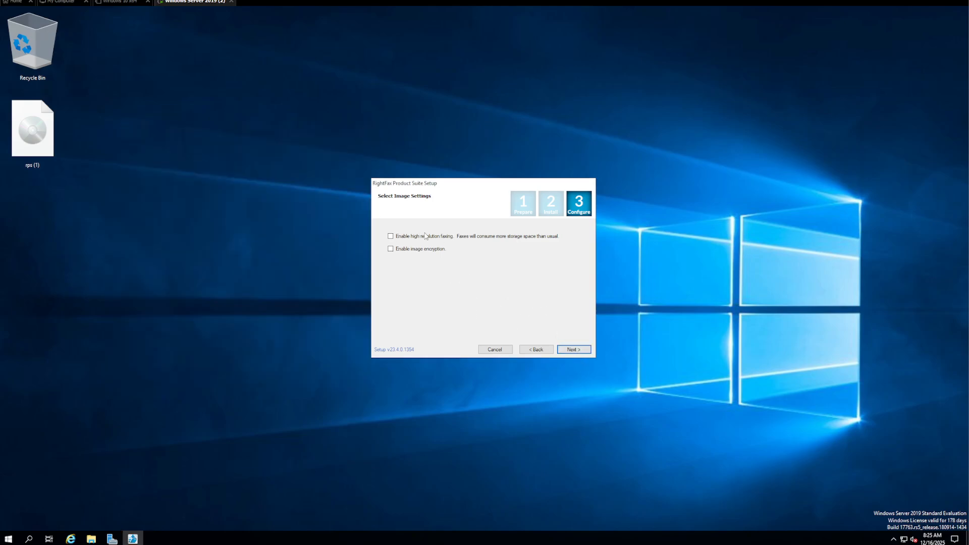
# Leave high-resolution faxing and image encryption off and start the configuration tasks
pyautogui.click(582, 349)
pyautogui.click(574, 349)
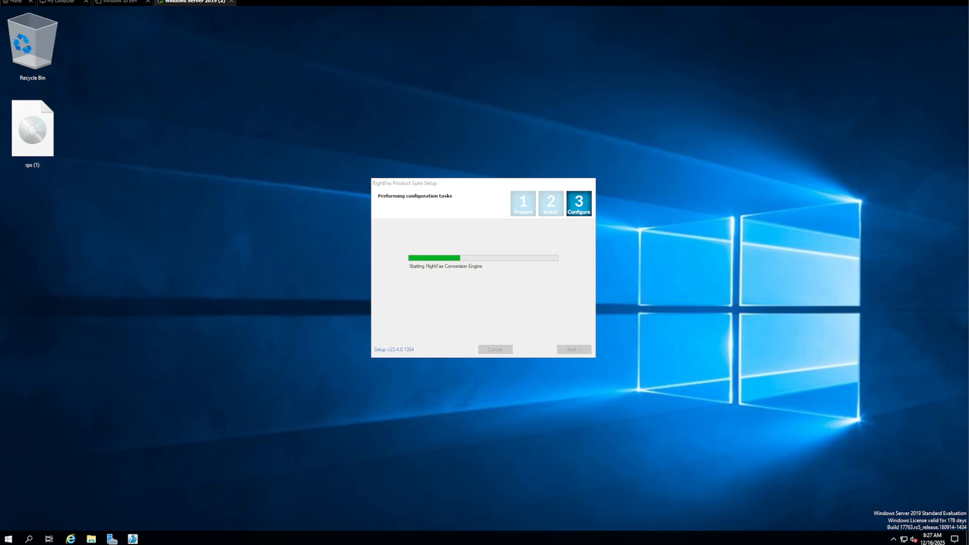
# Expand the RightFax program group in the Start menu
pyautogui.click(9, 538)
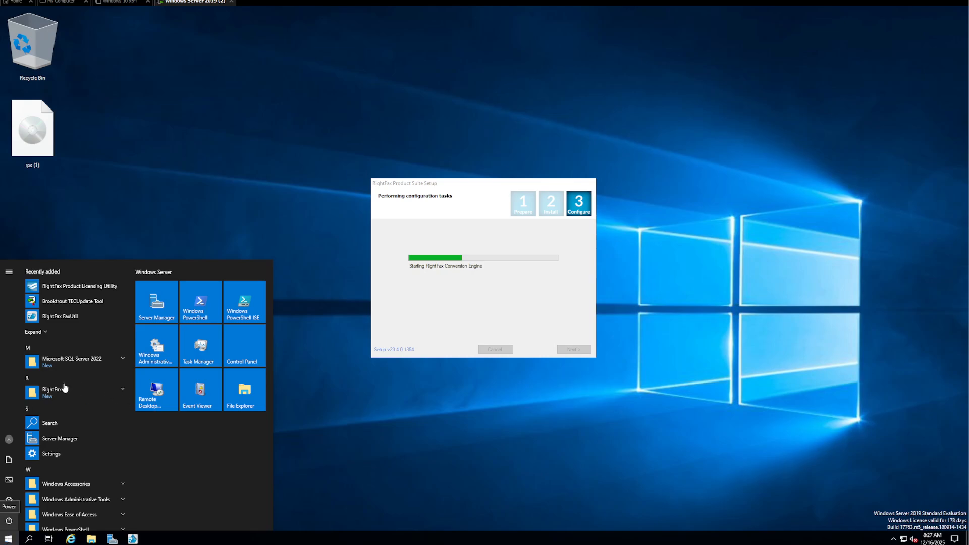
pyautogui.scroll(-1, 74, 485)
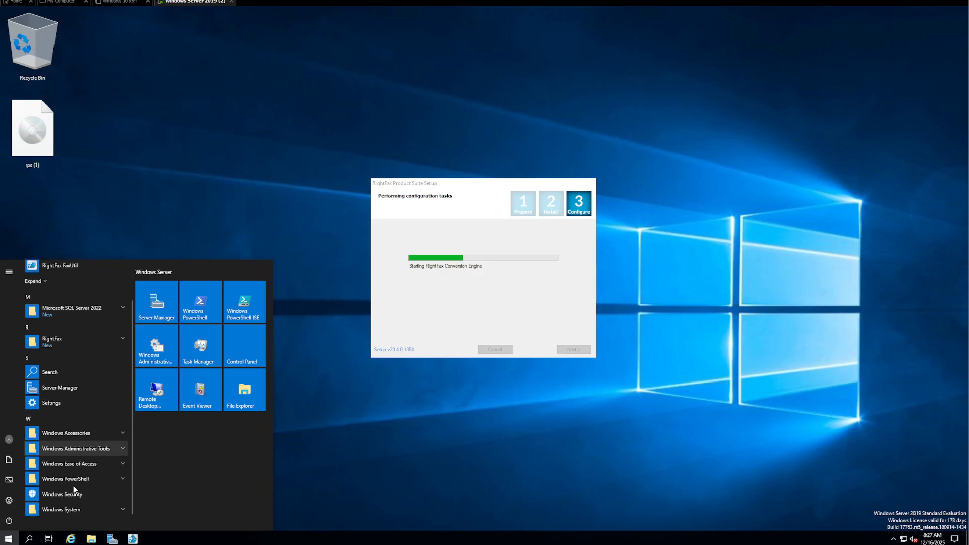
pyautogui.click(81, 331)
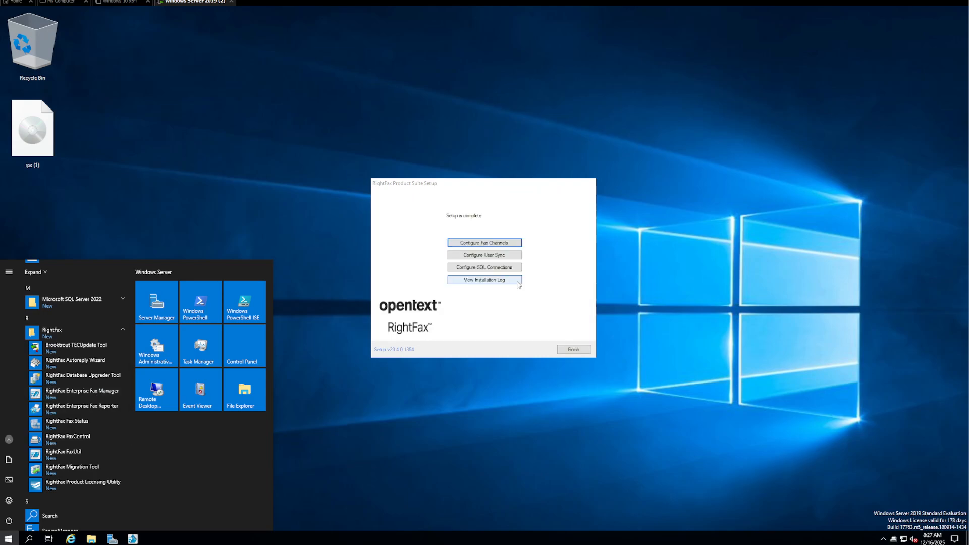
# Dismiss the Start menu and finish the completed RightFax setup, leaving the clear desktop
pyautogui.click(519, 305)
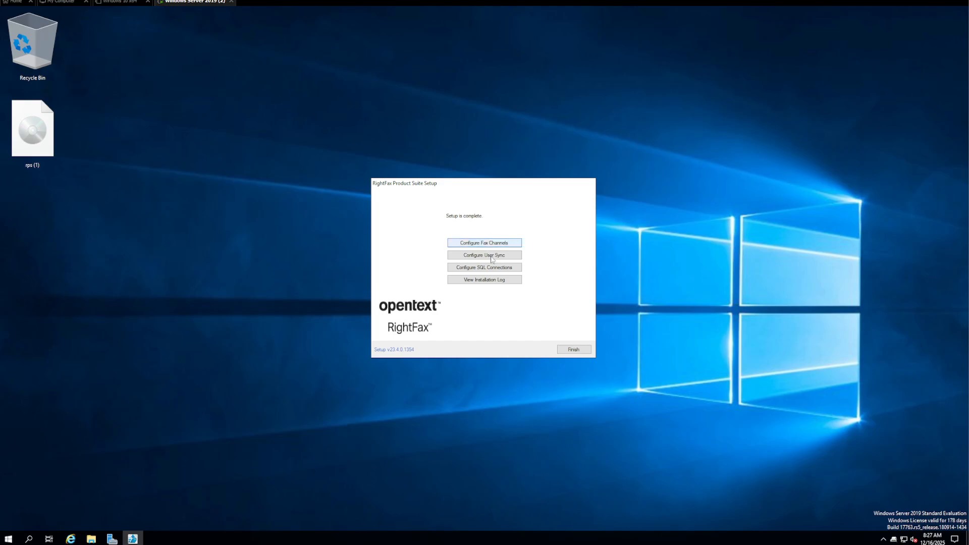
pyautogui.click(573, 349)
pyautogui.click(519, 374)
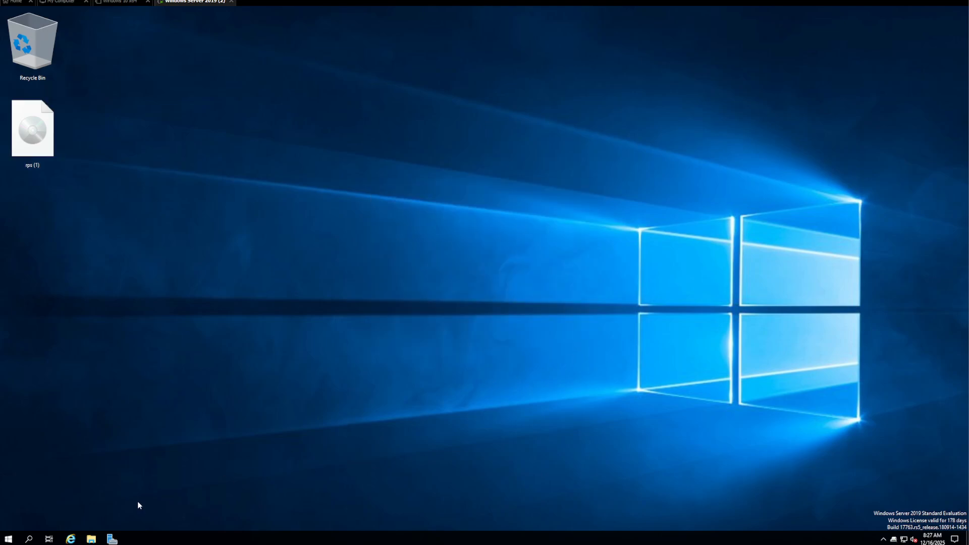
# Launch Enterprise Fax Manager, log in with the server password, and show the Services list
pyautogui.click(8, 538)
pyautogui.click(84, 395)
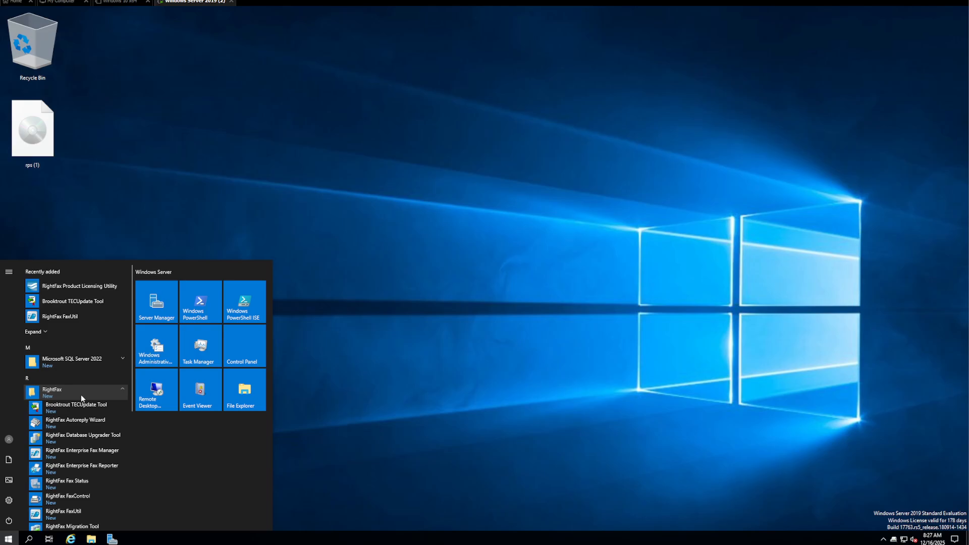
pyautogui.click(98, 452)
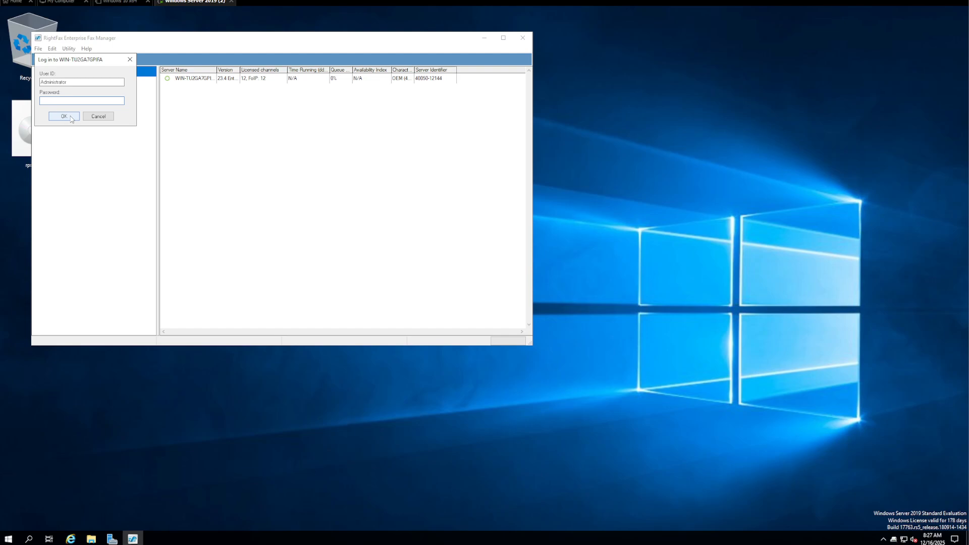
pyautogui.write('**********')
pyautogui.click(64, 116)
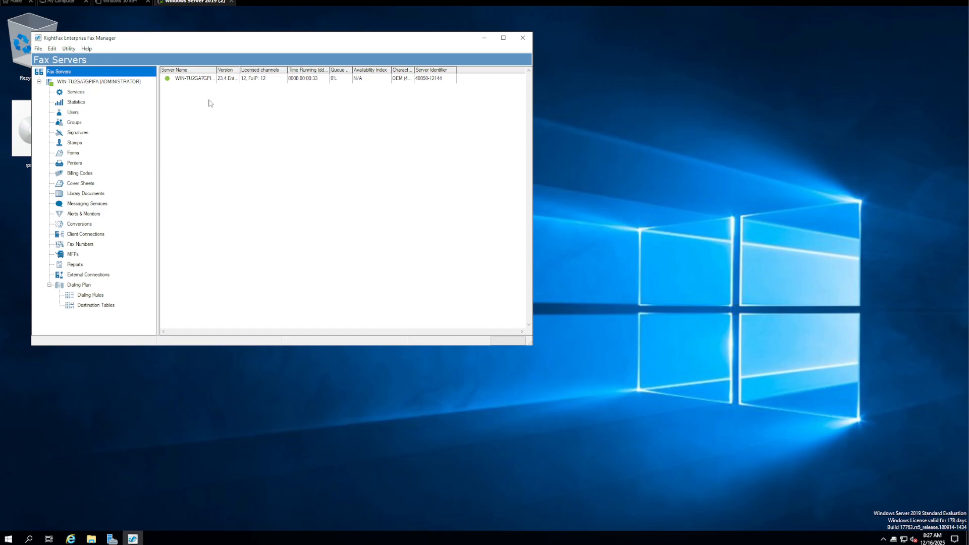
pyautogui.moveTo(240, 69); pyautogui.dragTo(281, 71)
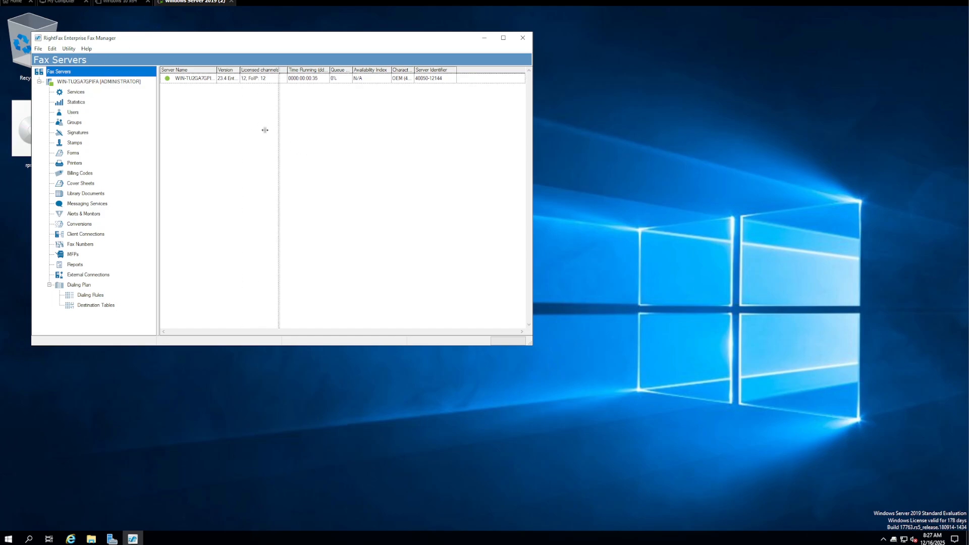
pyautogui.click(79, 92)
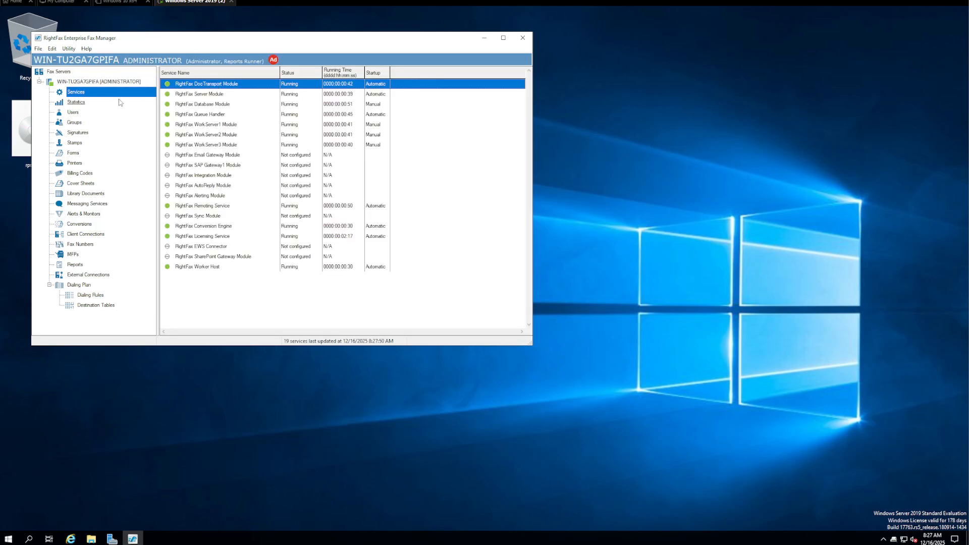
# Inspect and close the DocTransport and server configuration dialogs, then reopen the RightFax Start group
pyautogui.doubleClick(220, 83)
pyautogui.click(75, 80)
pyautogui.click(324, 59)
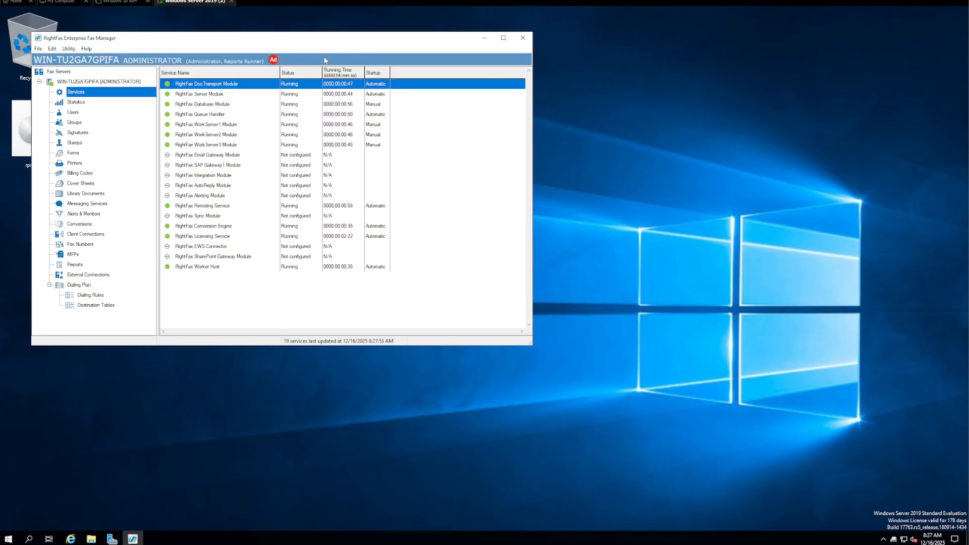
pyautogui.doubleClick(237, 96)
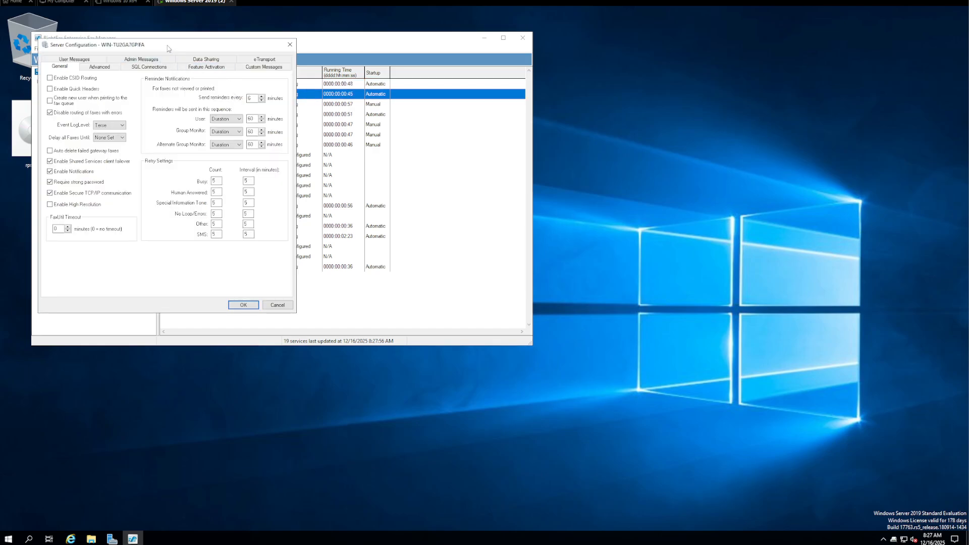
pyautogui.moveTo(167, 45); pyautogui.dragTo(234, 73)
pyautogui.click(355, 72)
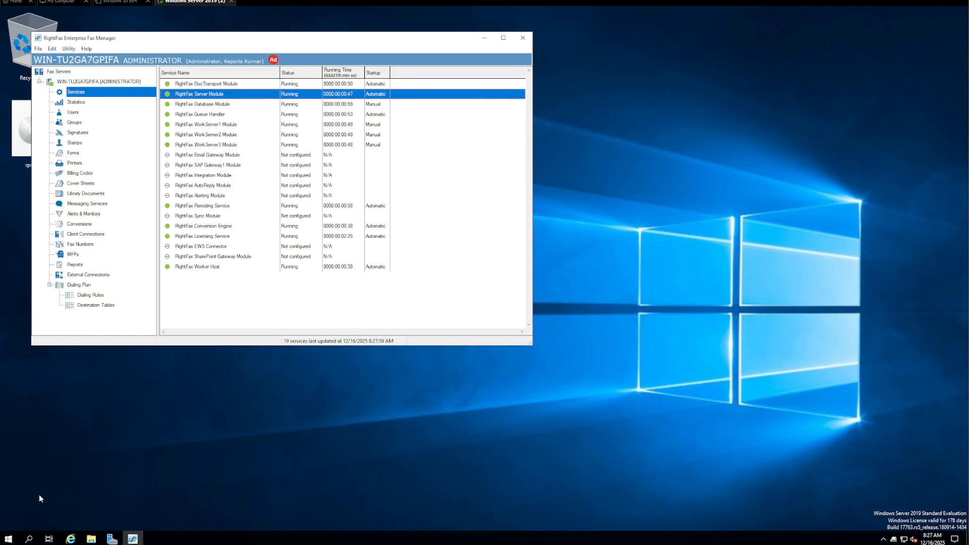
pyautogui.click(8, 538)
pyautogui.click(65, 395)
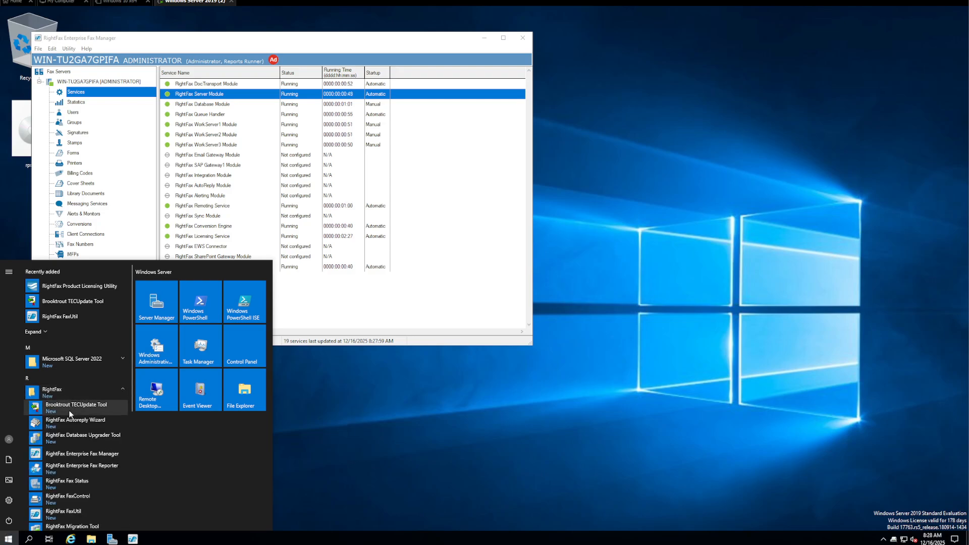
# Launch FaxUtil from the Start menu and log in to the fax server with the user's password
pyautogui.scroll(-3, 75, 426)
pyautogui.click(71, 392)
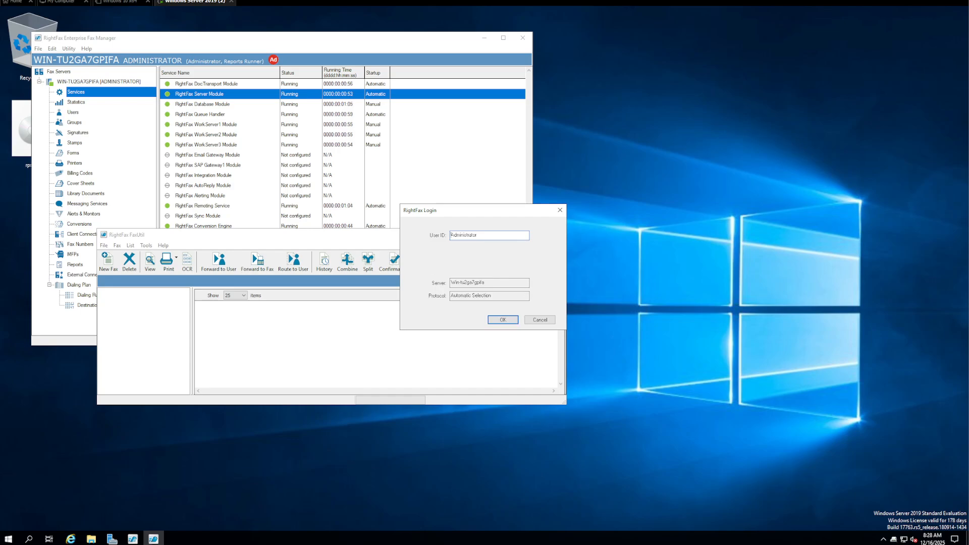
pyautogui.moveTo(493, 283); pyautogui.dragTo(436, 282)
pyautogui.click(503, 319)
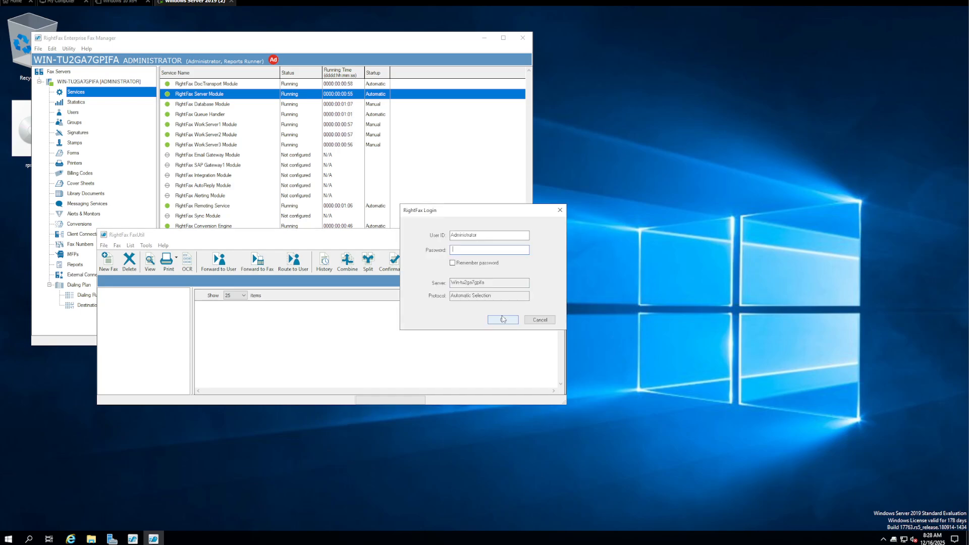
pyautogui.write('*******')
pyautogui.press('Return')
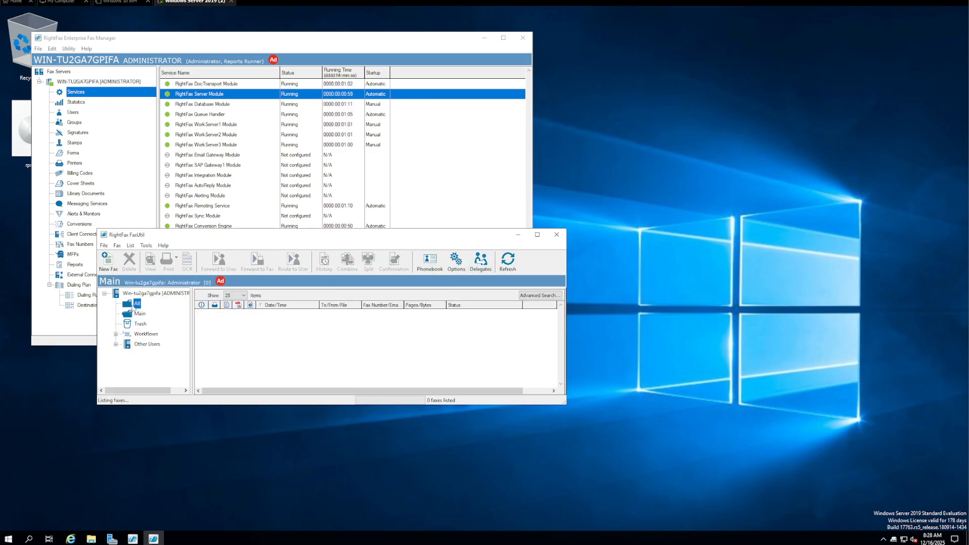
# Place FaxUtil beside Fax Manager, then open a New Fax and cancel it
pyautogui.moveTo(246, 235); pyautogui.dragTo(570, 221)
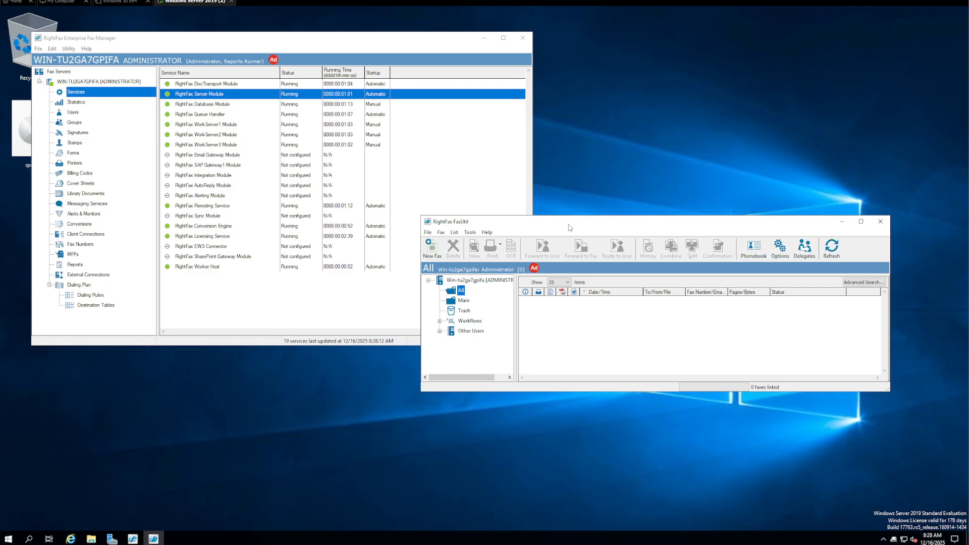
pyautogui.click(431, 247)
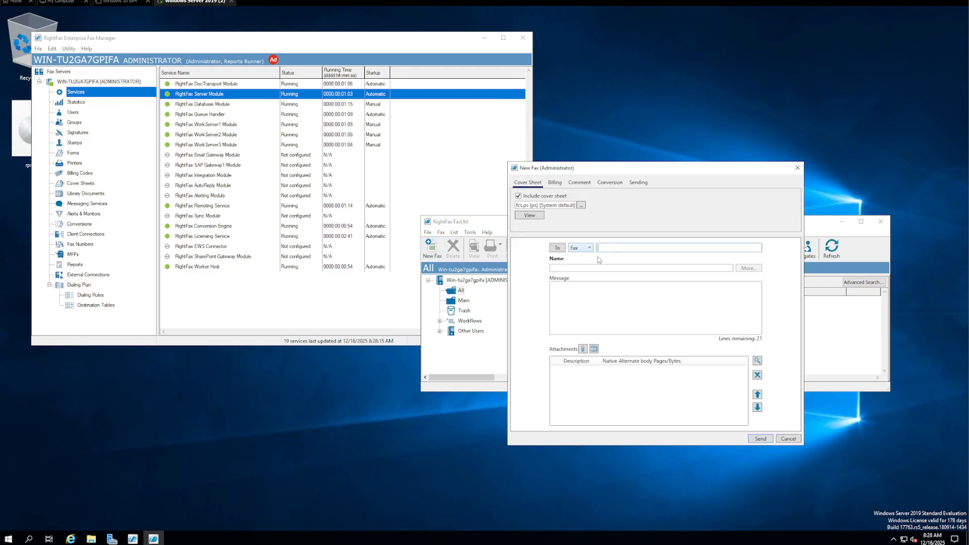
pyautogui.click(797, 168)
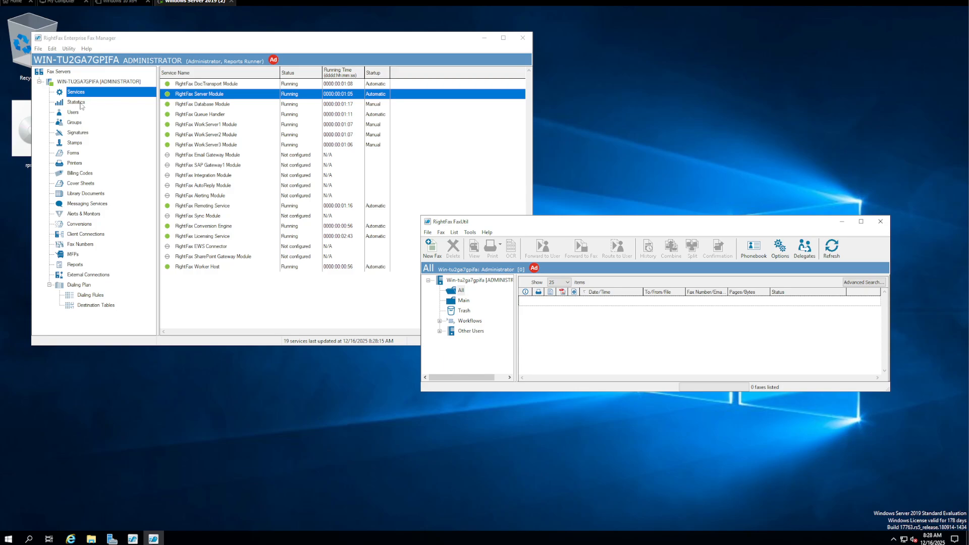
pyautogui.click(98, 82)
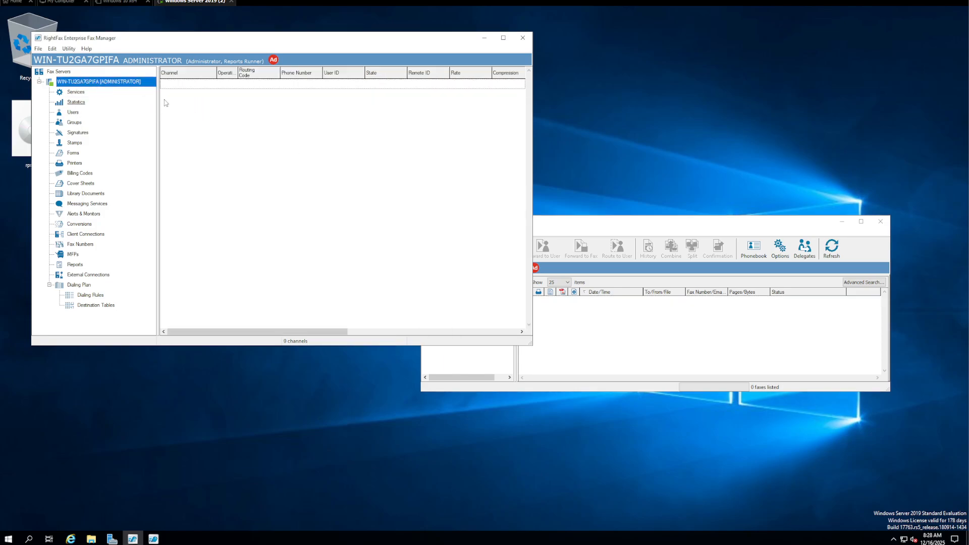
pyautogui.click(75, 94)
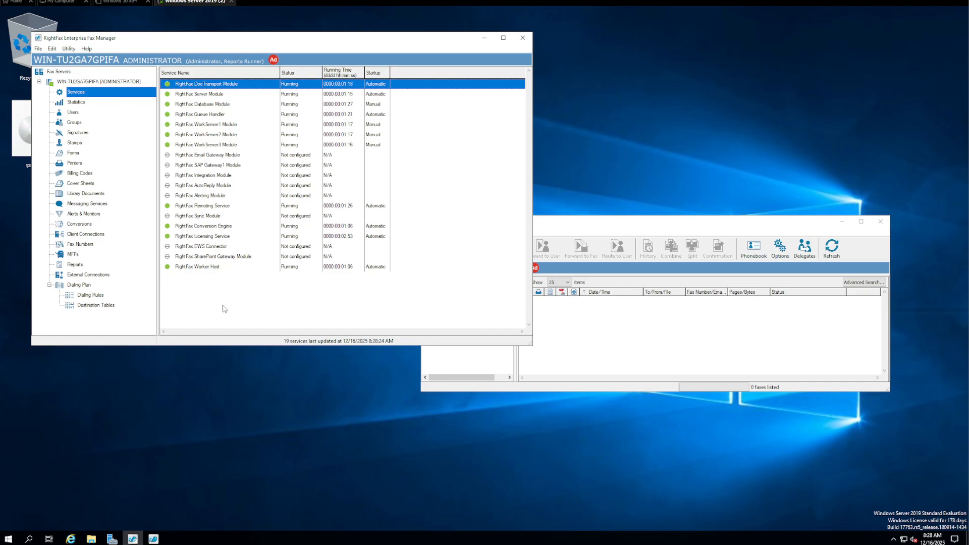
pyautogui.click(90, 82)
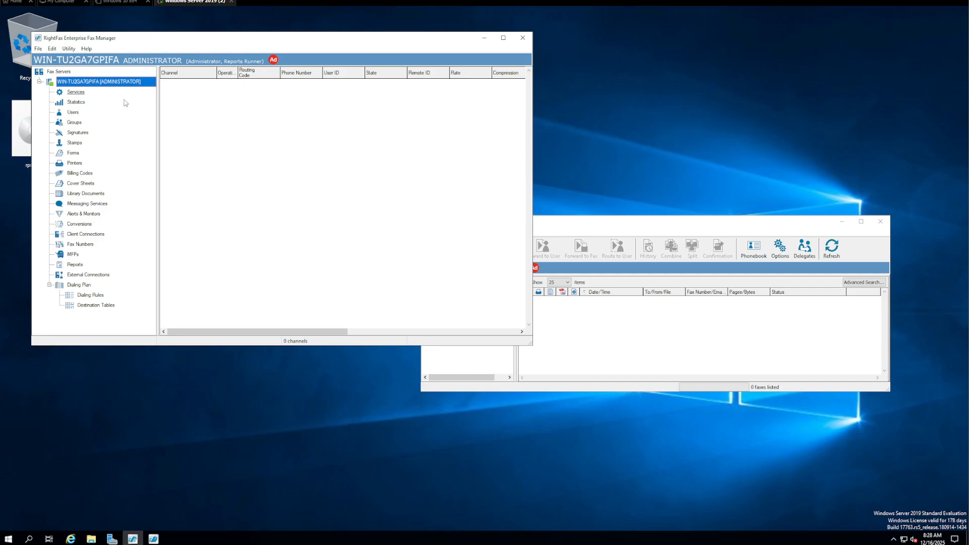
pyautogui.click(81, 93)
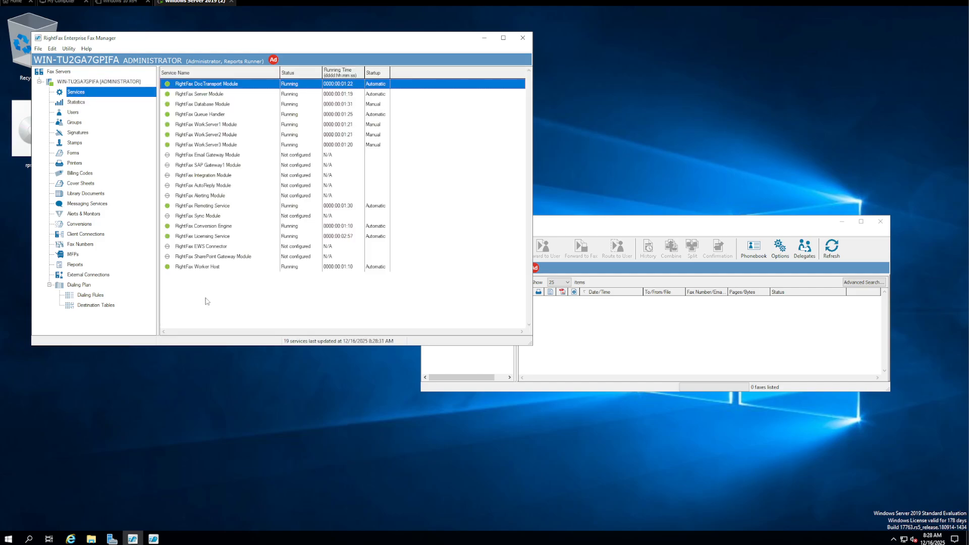
pyautogui.click(670, 228)
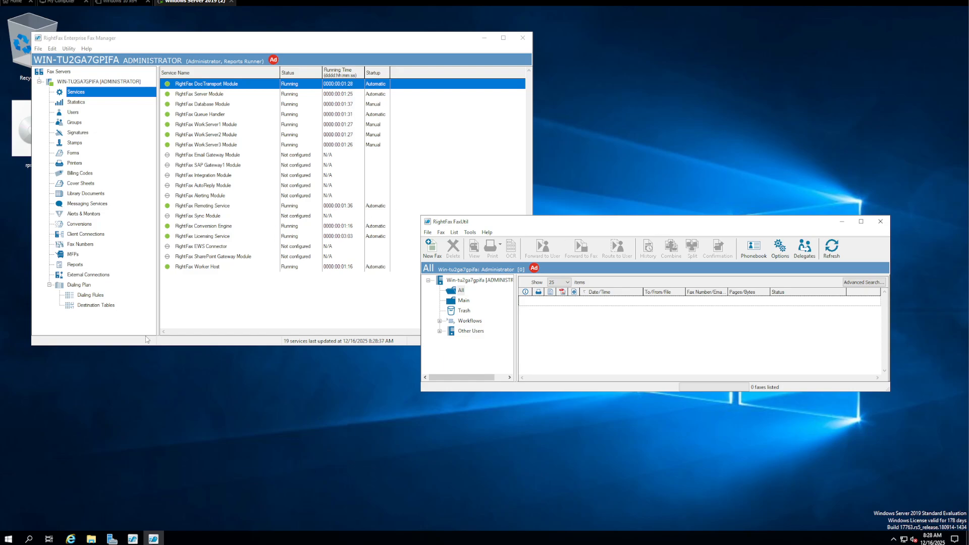
pyautogui.click(365, 281)
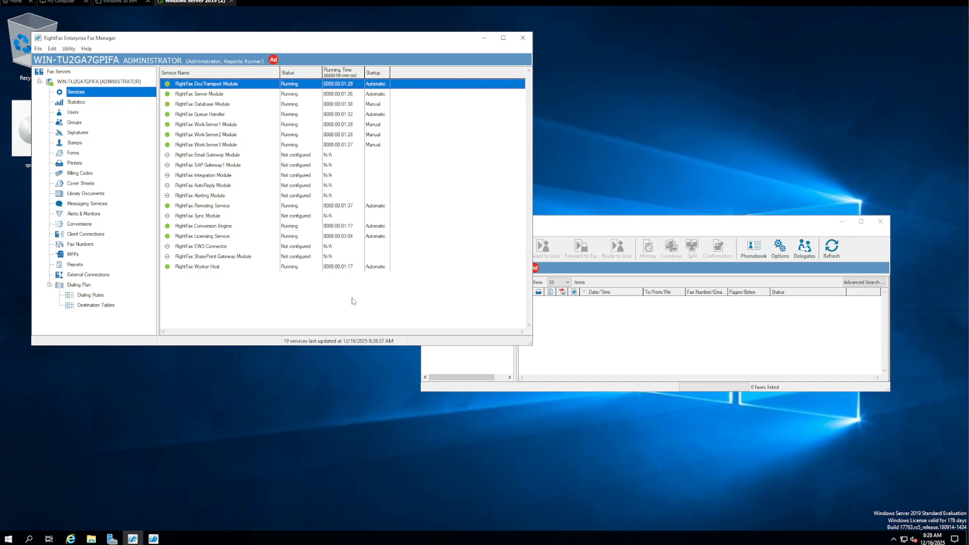
pyautogui.click(399, 185)
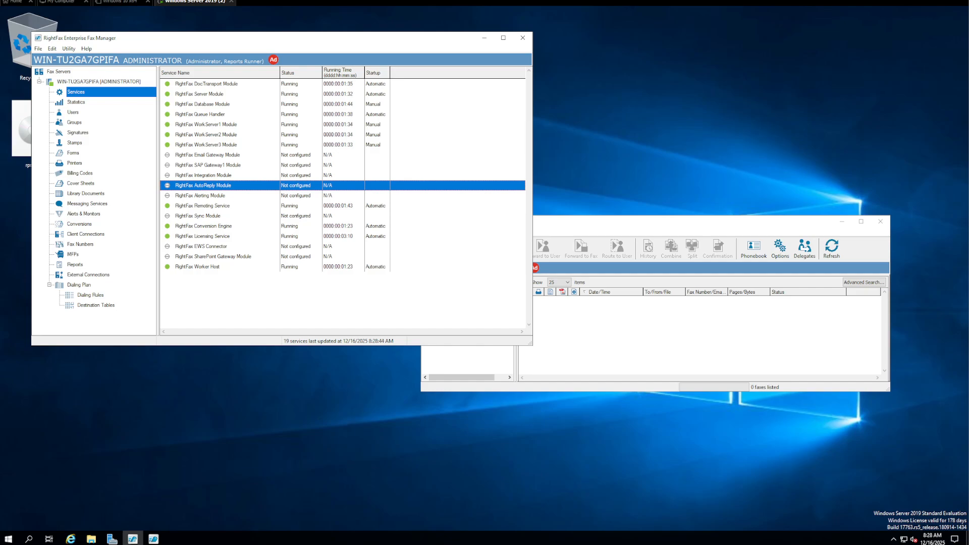
pyautogui.click(368, 268)
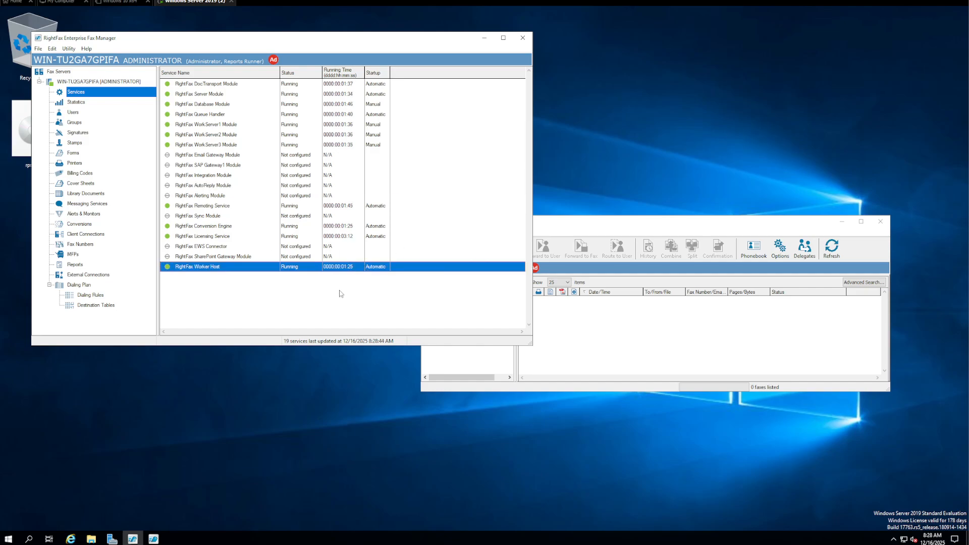